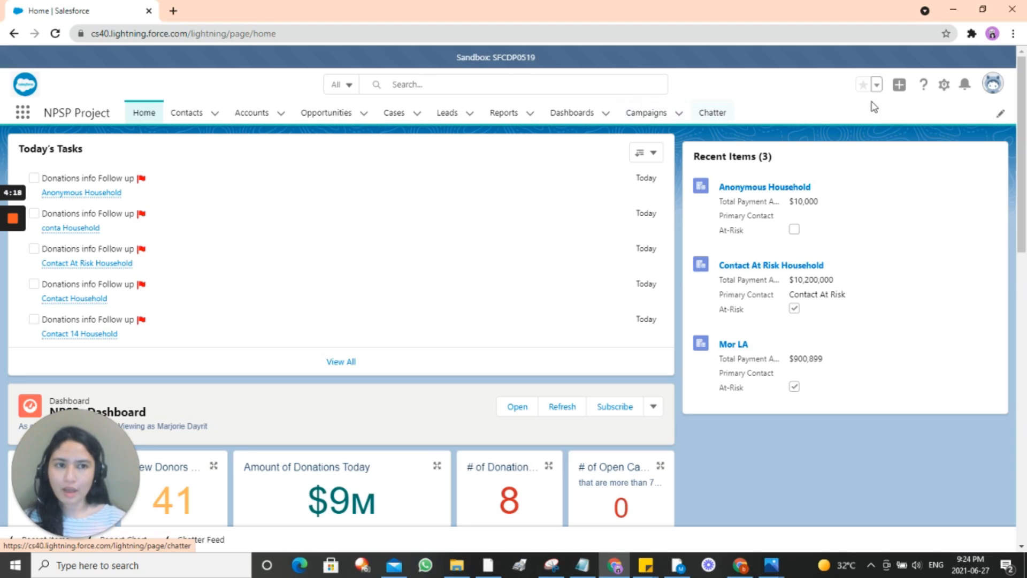
left_click(1000, 114)
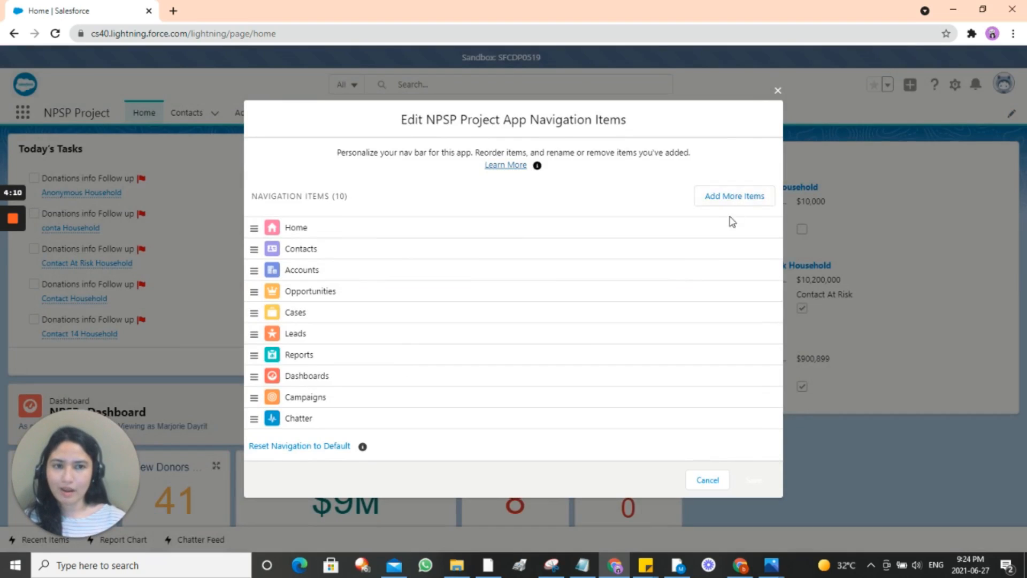
left_click(777, 92)
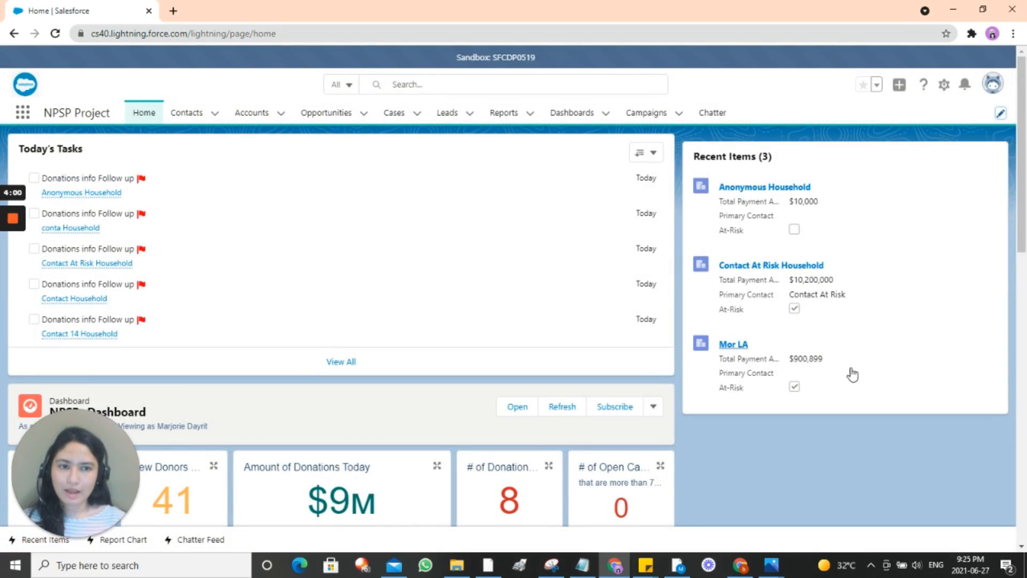
scroll(638, 219, "down", 3)
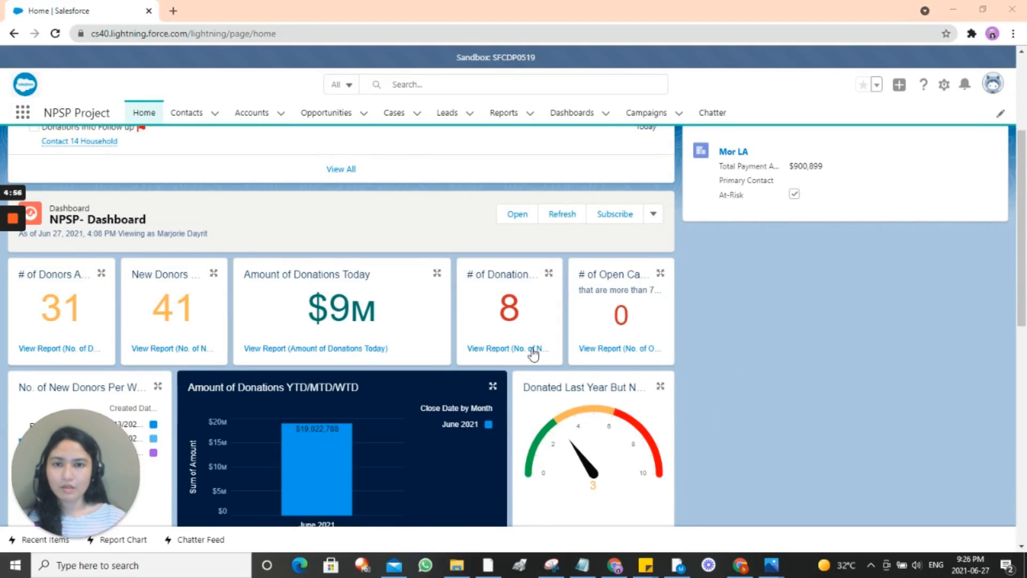
scroll(412, 232, "up", 4)
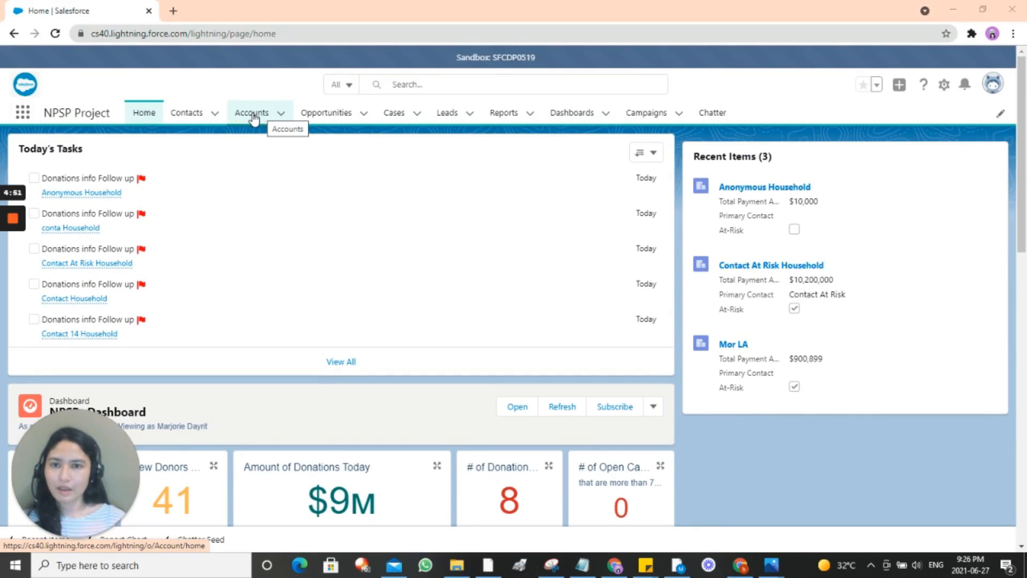
Step: Start a new Household Account record from the Accounts tab
left_click(258, 116)
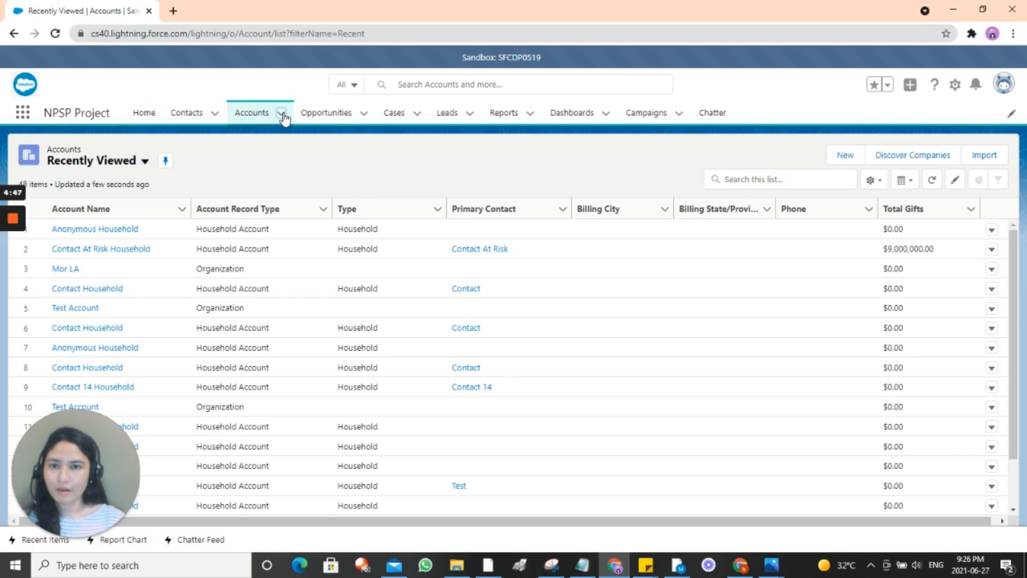
left_click(281, 115)
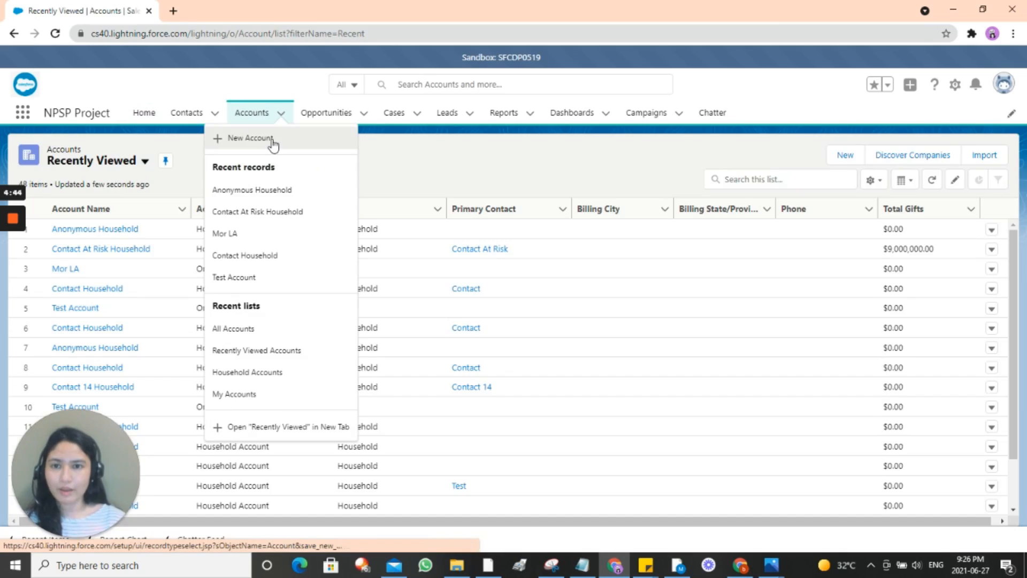
left_click(273, 140)
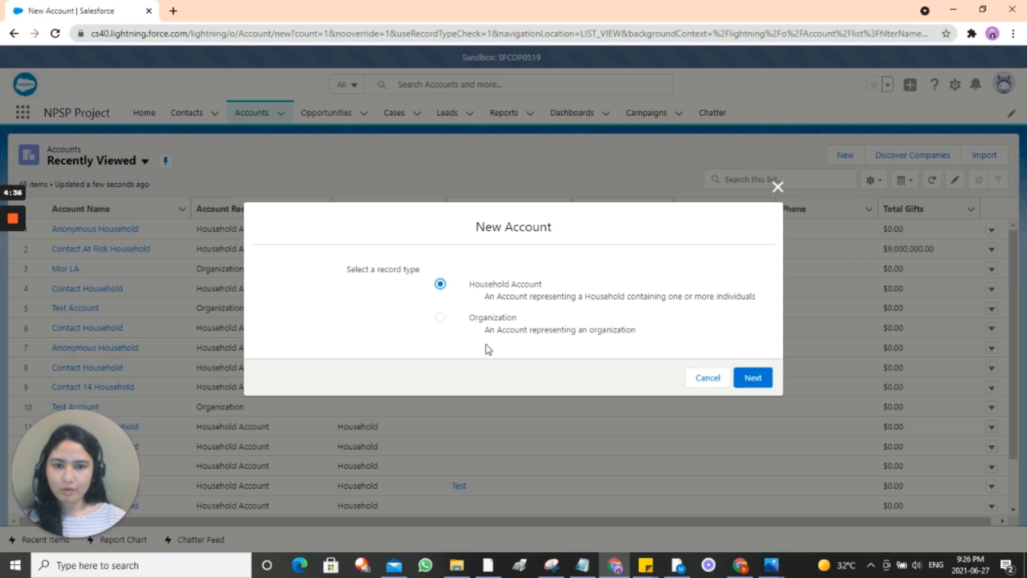
left_click(758, 379)
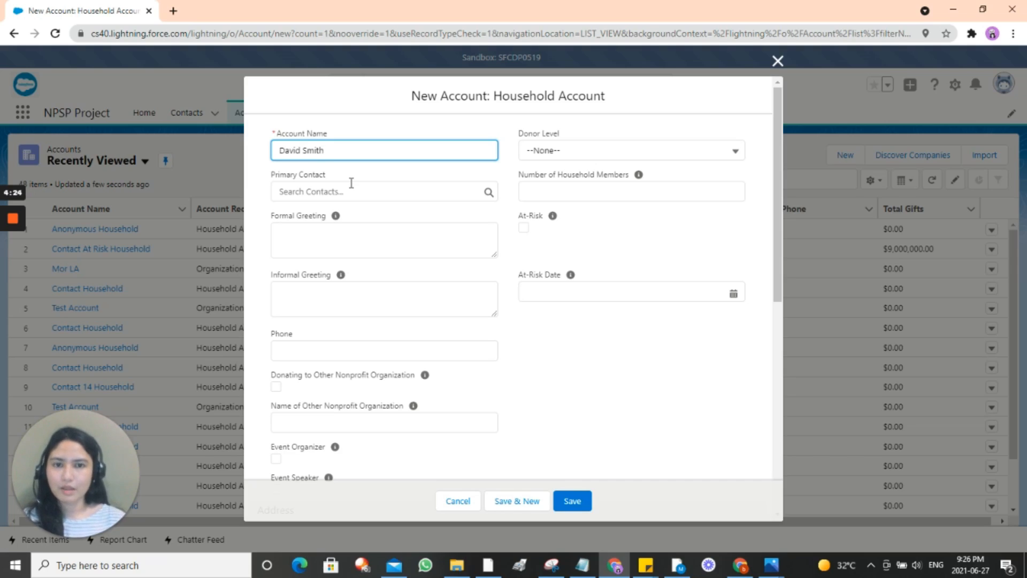
scroll(518, 298, "down", 2)
scroll(522, 295, "up", 2)
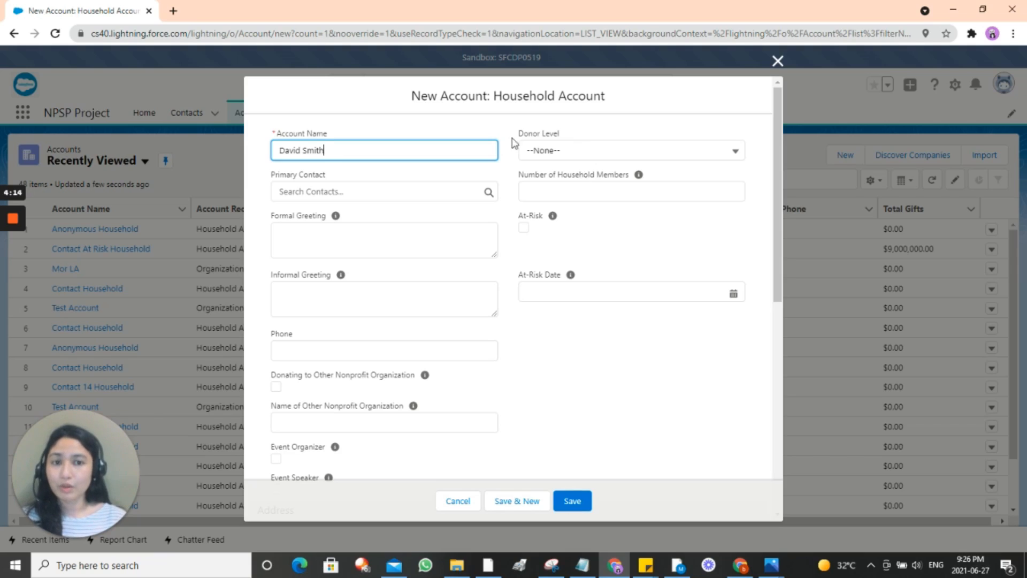
Step: Set Donor Level to Secondary donor and attempt to save the household
left_click(577, 149)
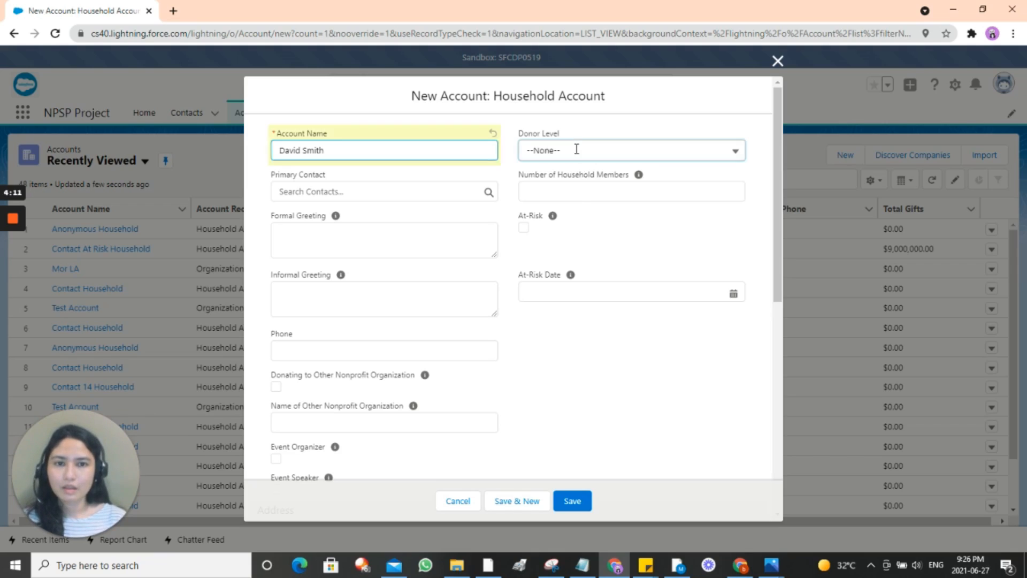
left_click(579, 135)
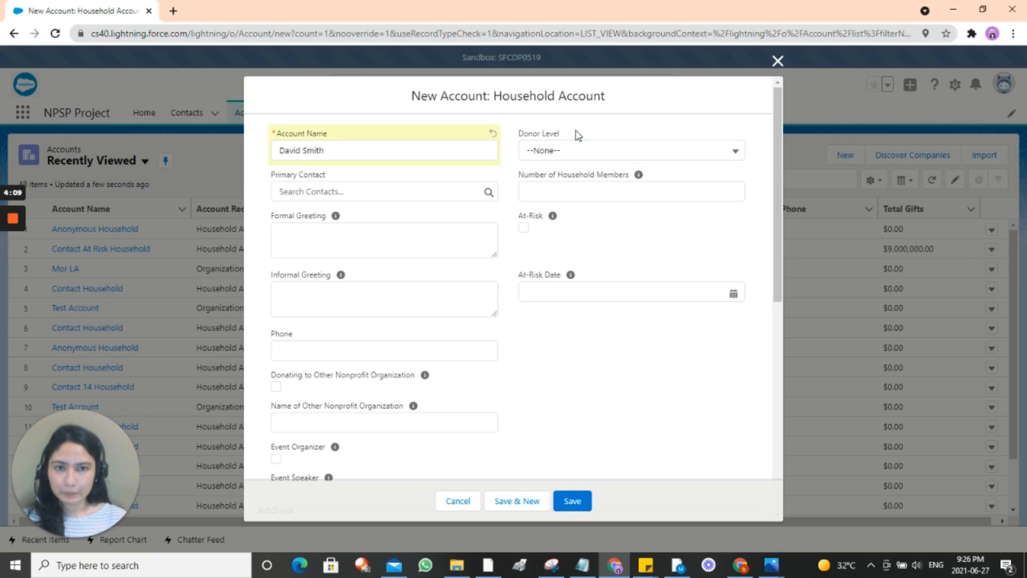
left_click(577, 152)
left_click(569, 242)
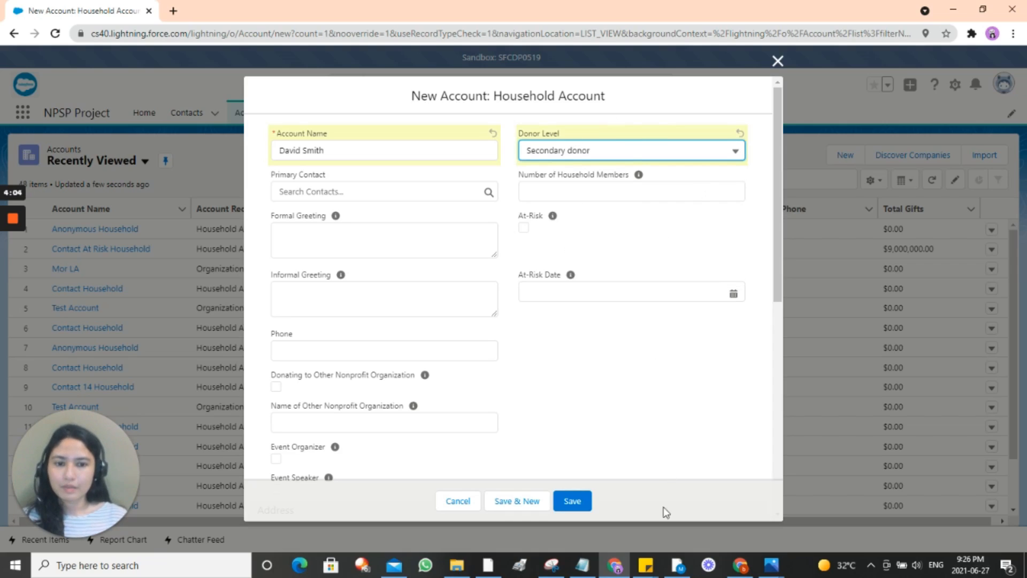
left_click(581, 502)
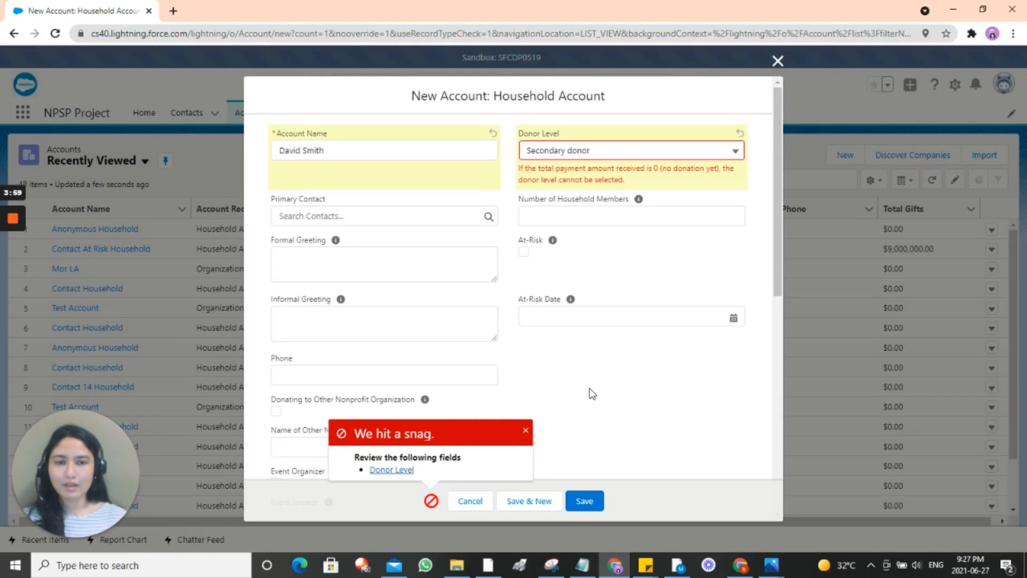
Step: Retry with Potential donor, then reset Donor Level to --None-- and save the household
left_click(623, 149)
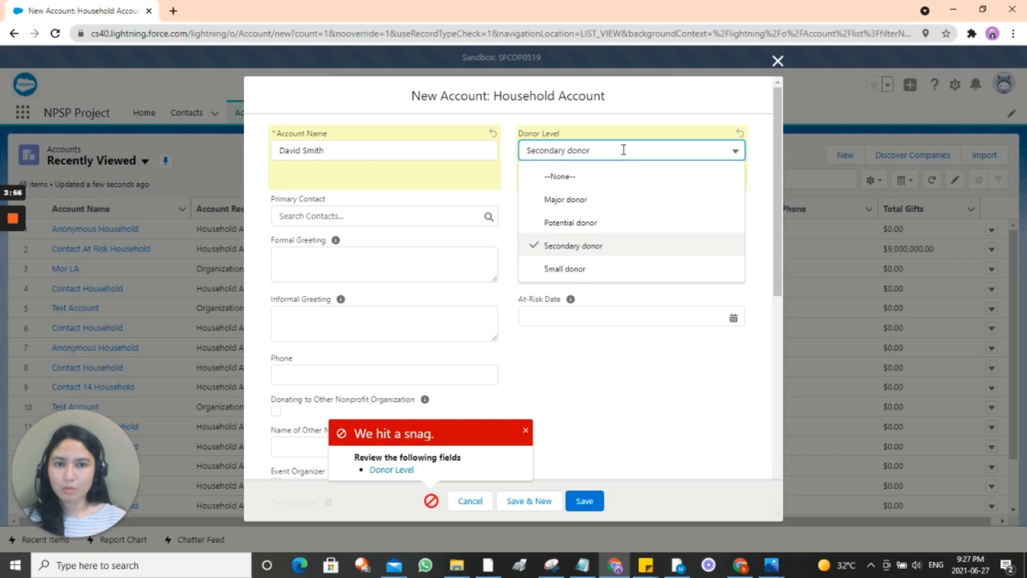
left_click(617, 224)
left_click(589, 501)
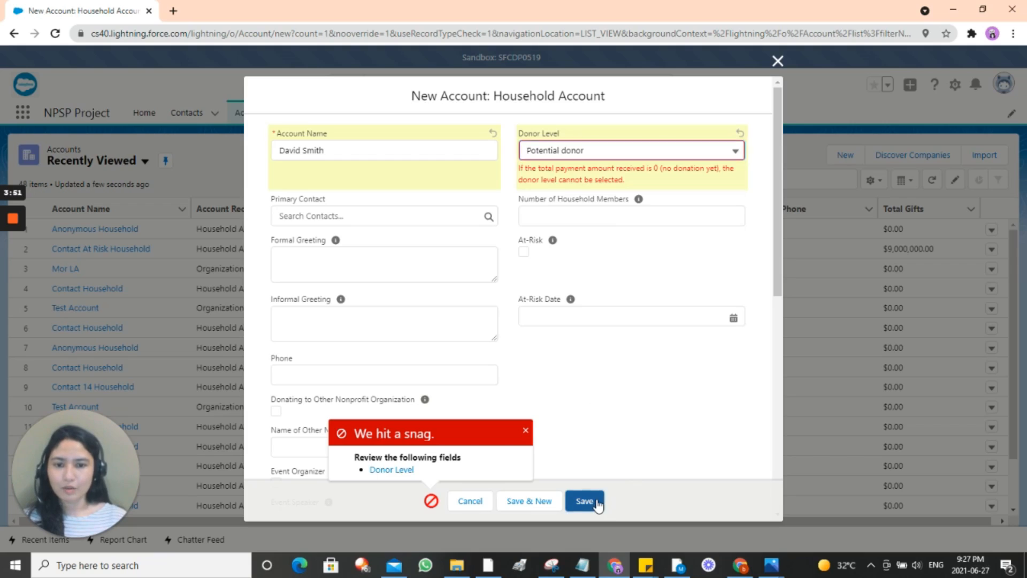
left_click(599, 155)
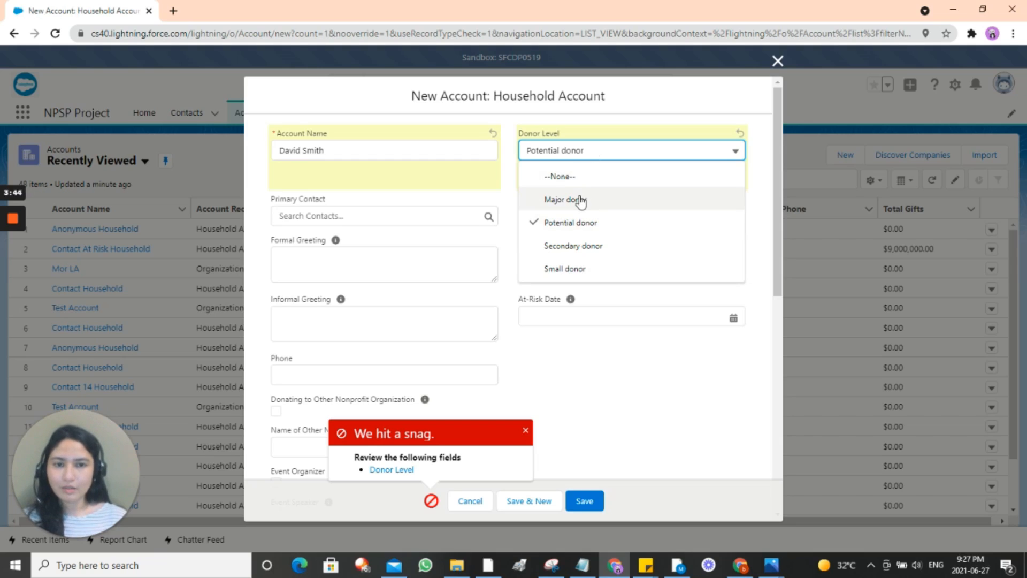
left_click(578, 177)
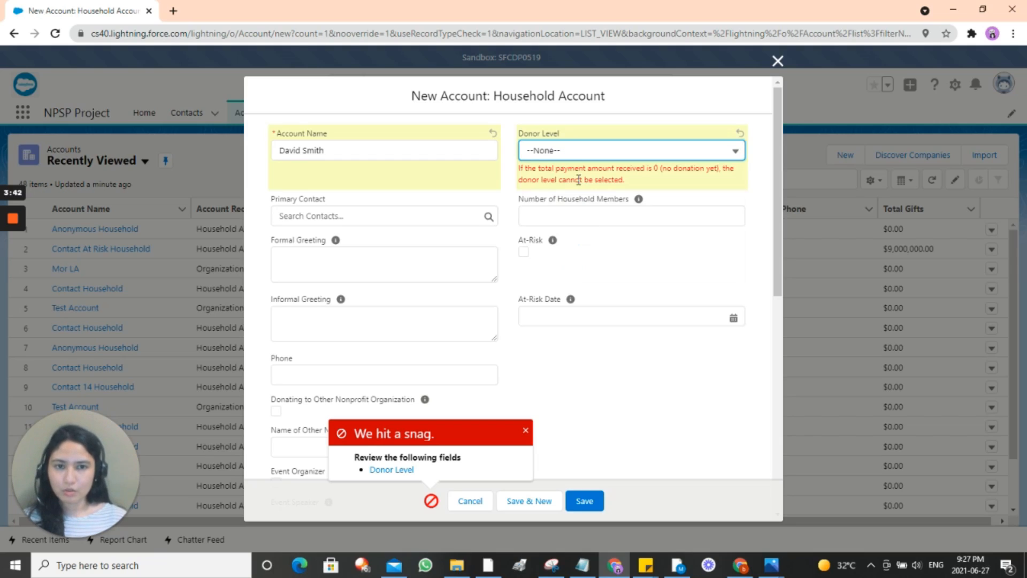
left_click(593, 501)
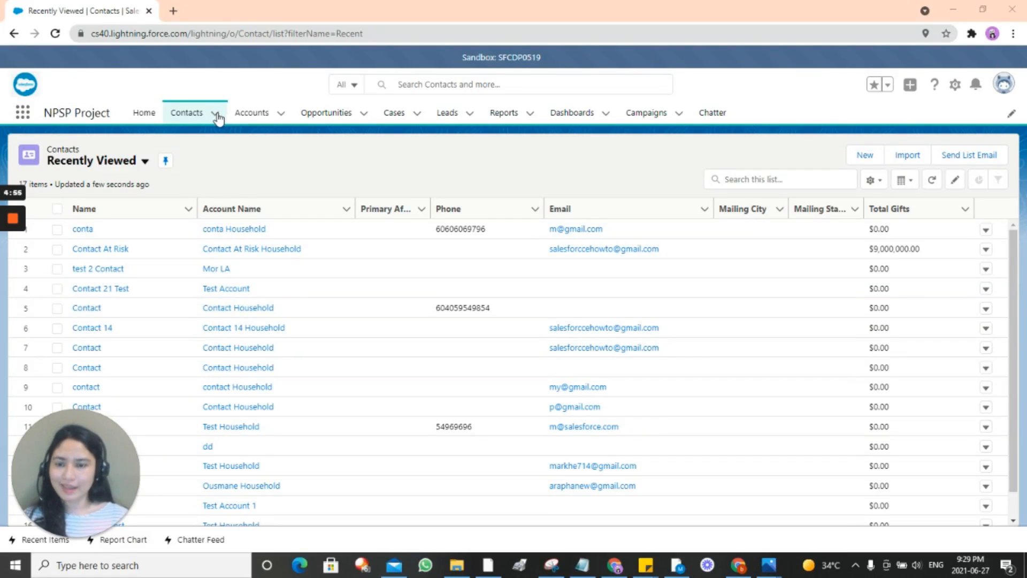
Step: Start a new contact with salutation Mr. and enter the contact's last and first names
left_click(216, 115)
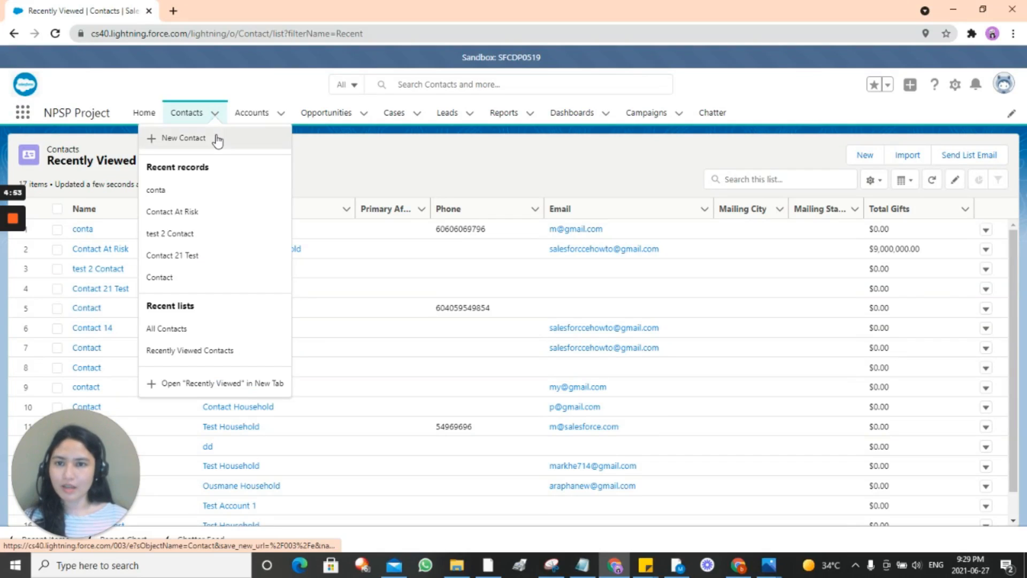
left_click(216, 138)
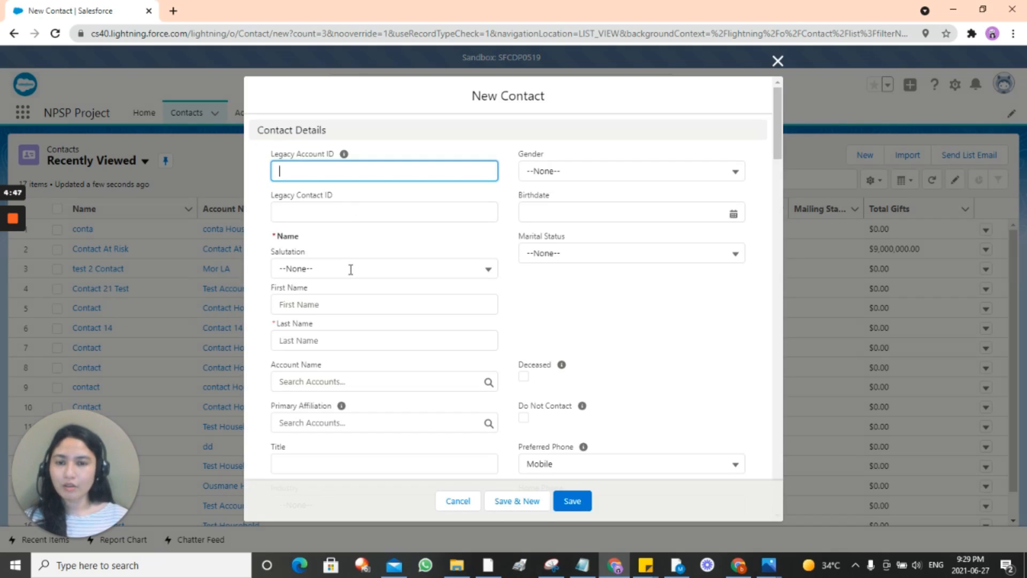
left_click(351, 269)
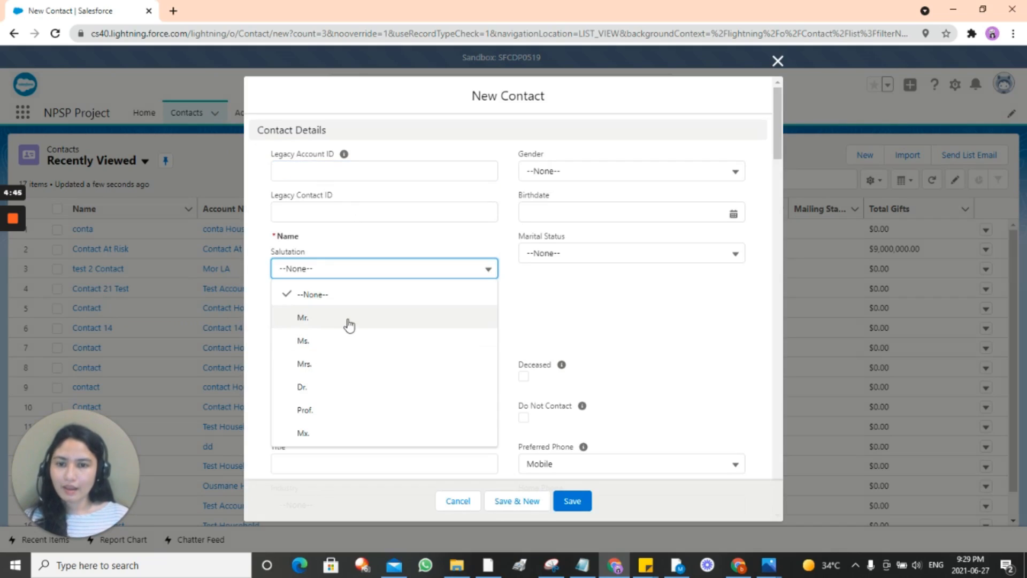
left_click(345, 326)
left_click(343, 340)
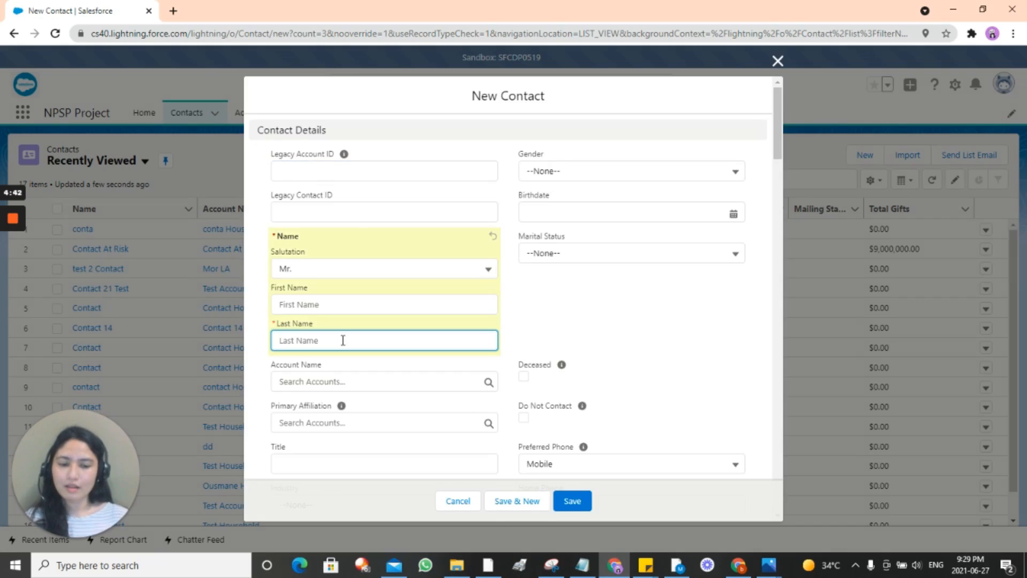
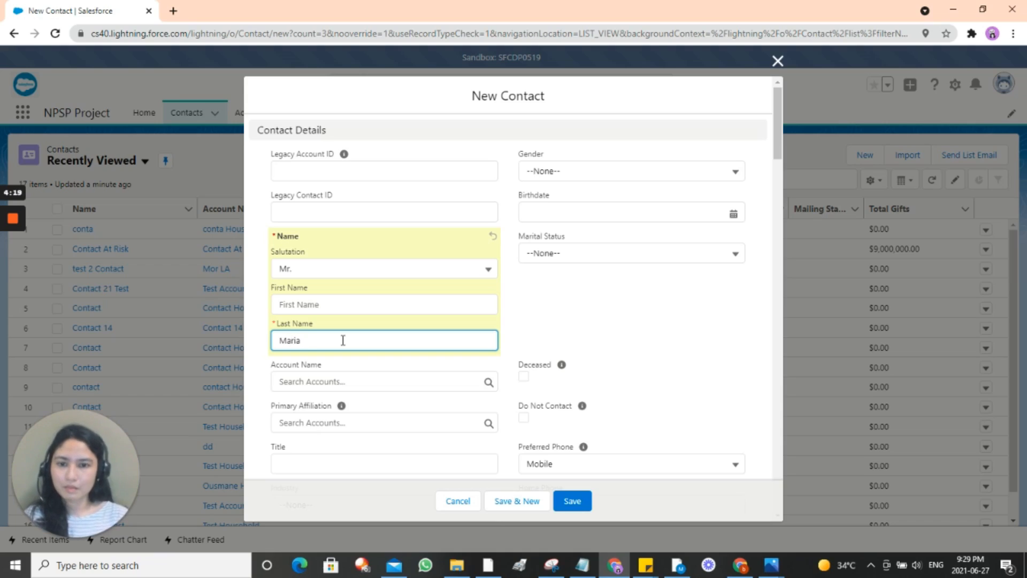
left_click_drag(343, 341, 227, 334)
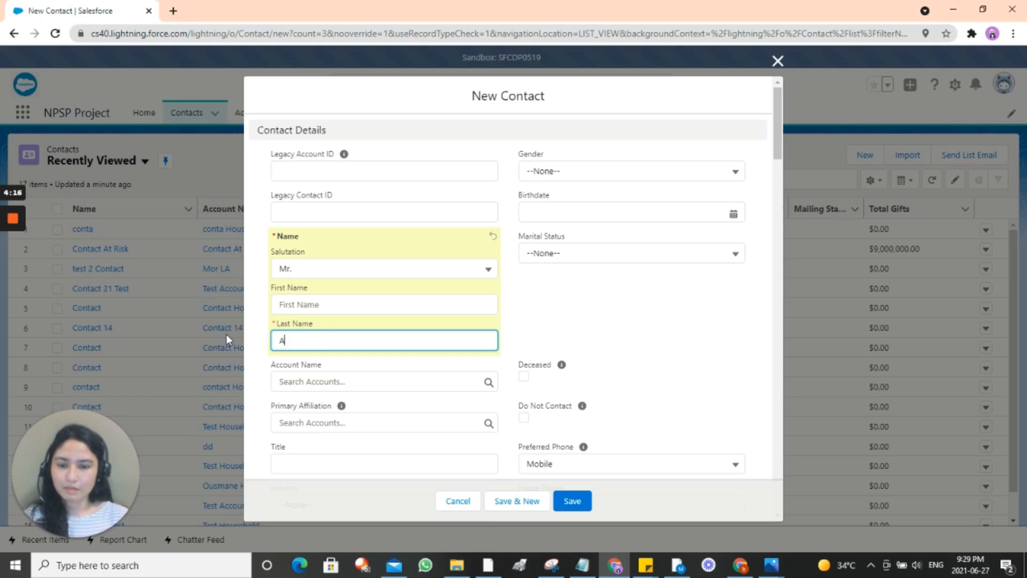
left_click(306, 305)
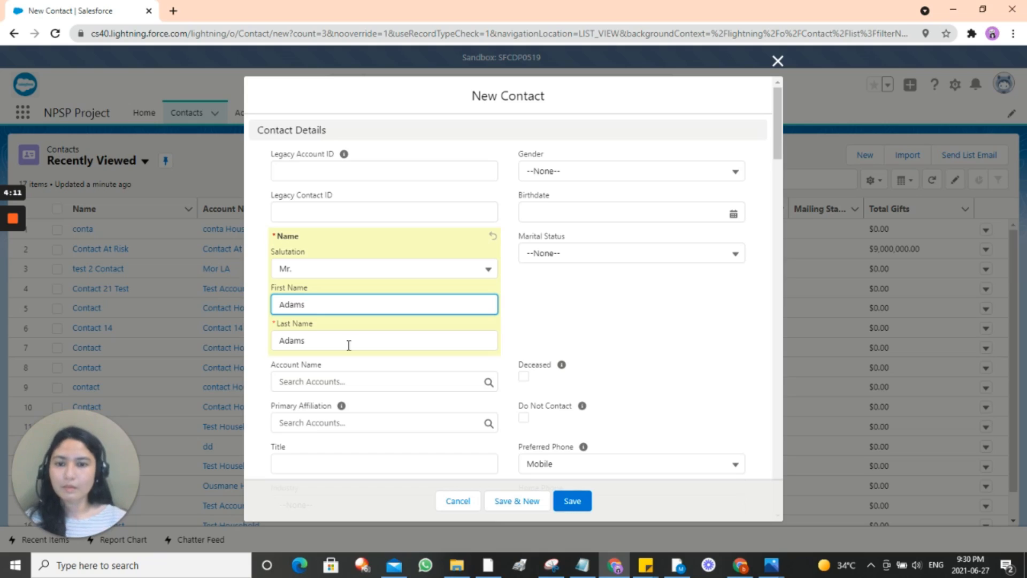
Step: Enter the contact's home and work phone numbers and clear Preferred Phone and Preferred Email
scroll(349, 345, "down", 5)
left_click(558, 251)
type("123445566")
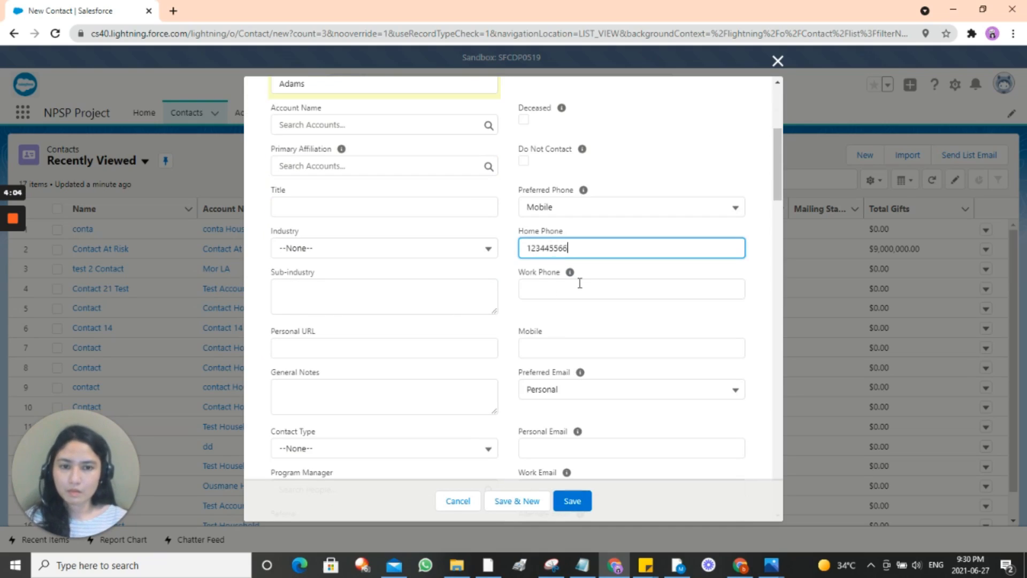
left_click(579, 284)
type("65332321")
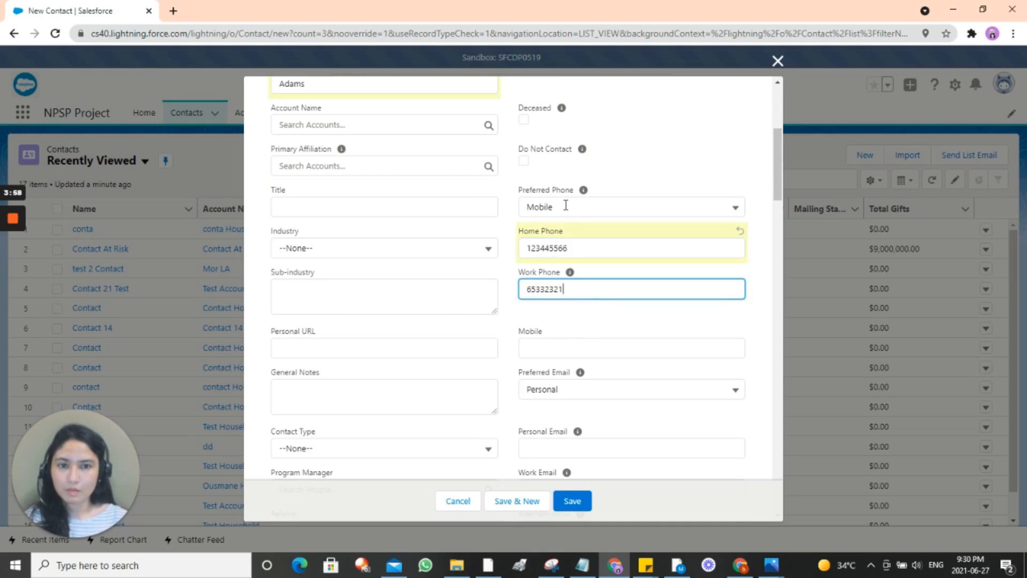
left_click(565, 206)
left_click(592, 235)
left_click(568, 390)
left_click(564, 422)
Step: Enter the contact's personal email, copy it into Work Email, and try saving
scroll(551, 321, "down", 2)
left_click(551, 321)
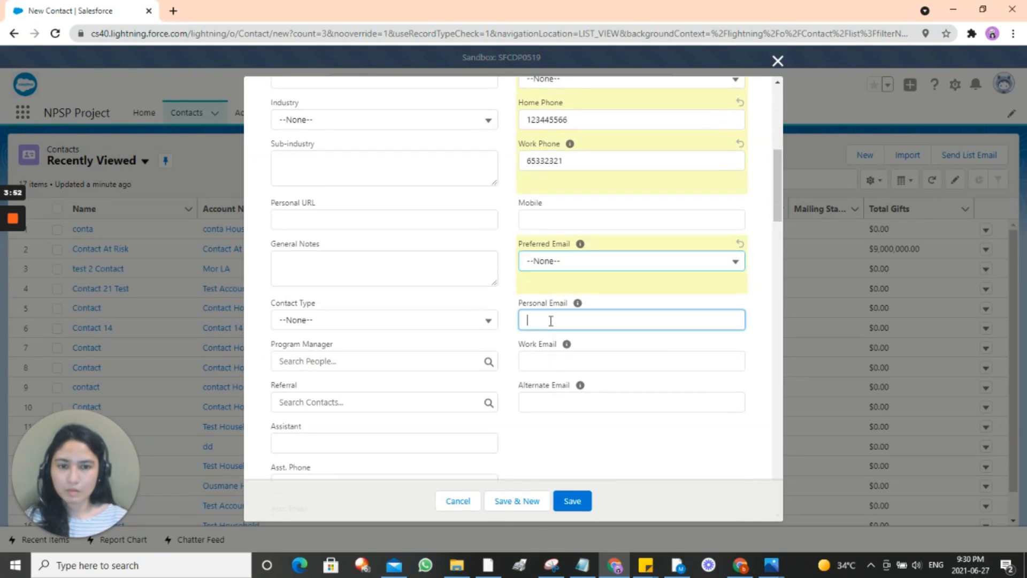
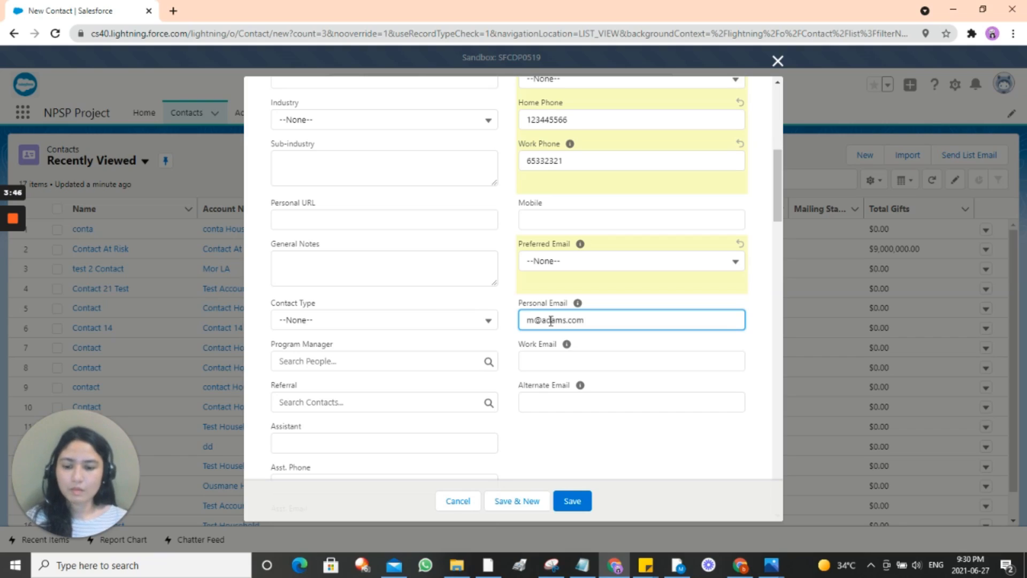
key("ctrl+a")
key("ctrl+c")
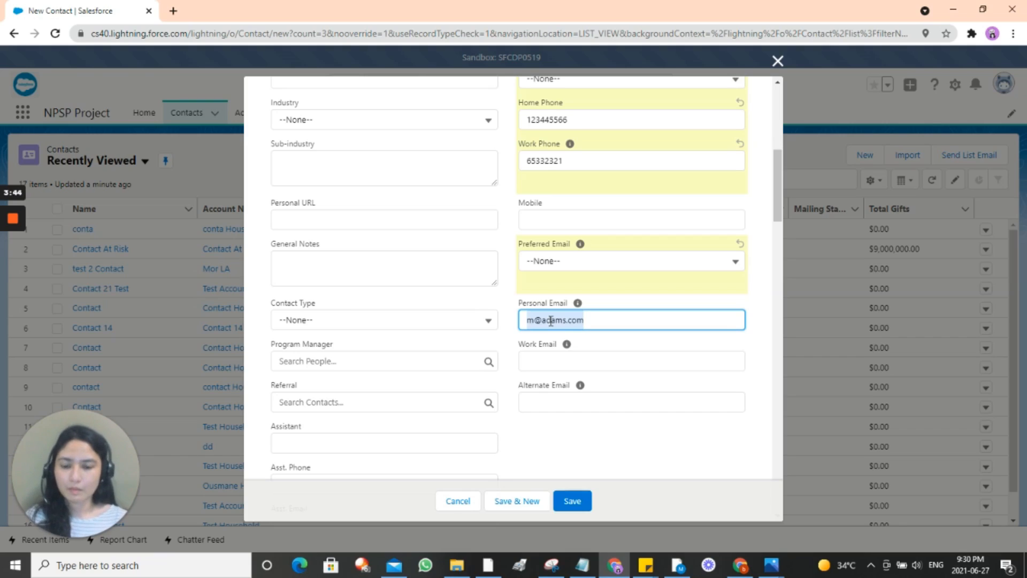
left_click(566, 363)
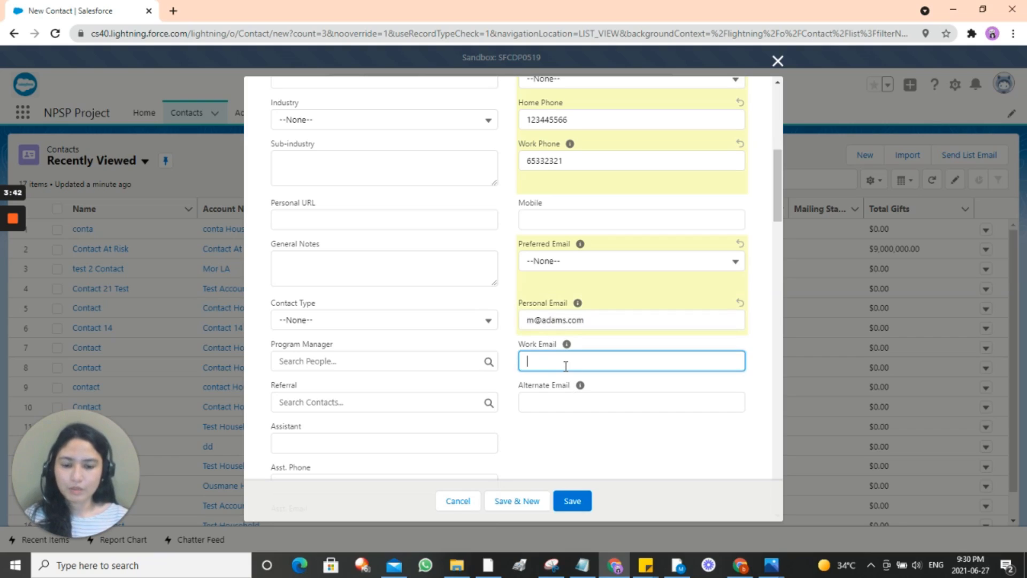
key("ctrl+v")
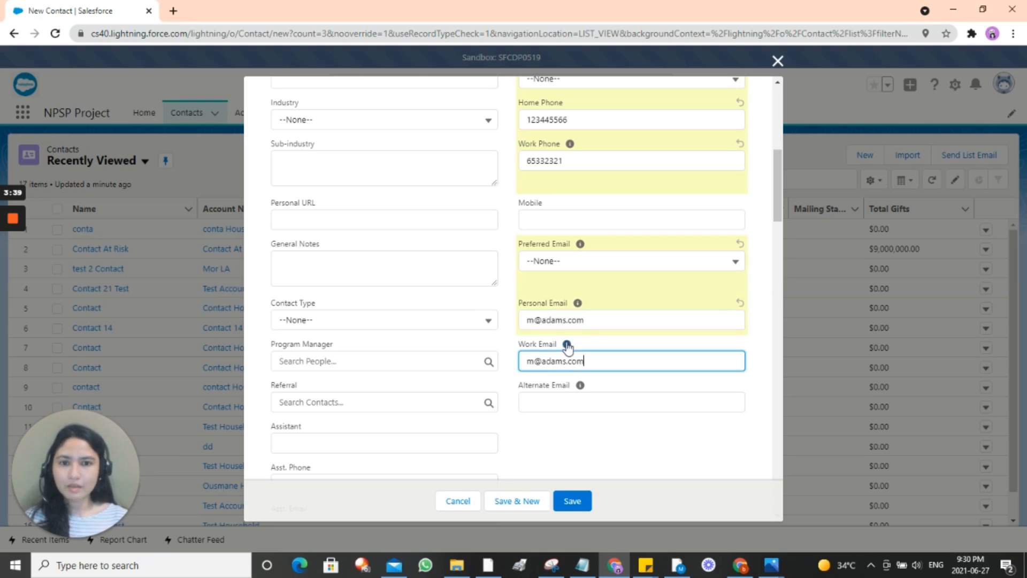
scroll(329, 229, "up", 5)
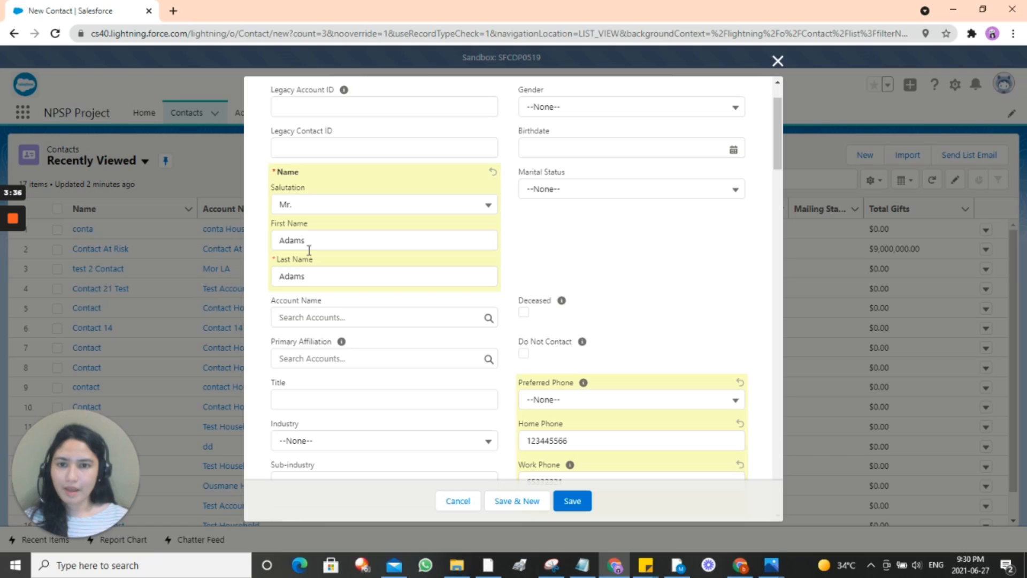
scroll(425, 323, "down", 2)
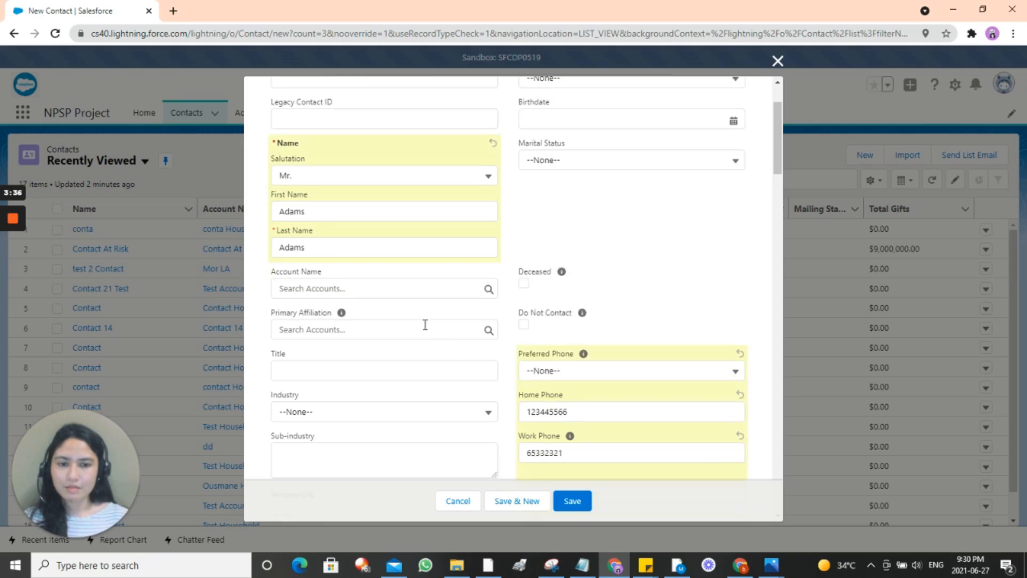
left_click(581, 501)
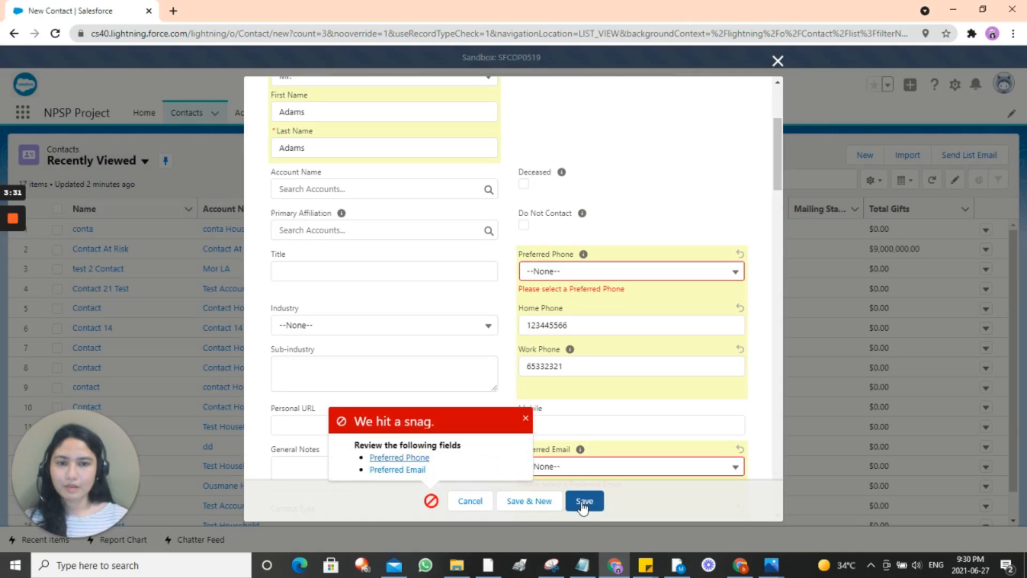
Step: Set Preferred Phone to Home and Preferred Email to Personal
scroll(595, 273, "down", 2)
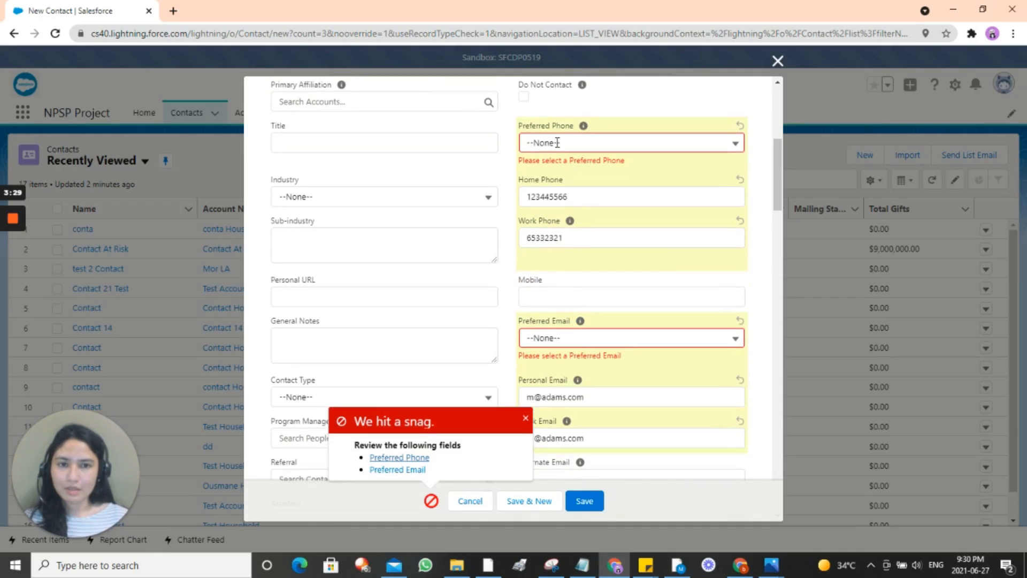
left_click(557, 143)
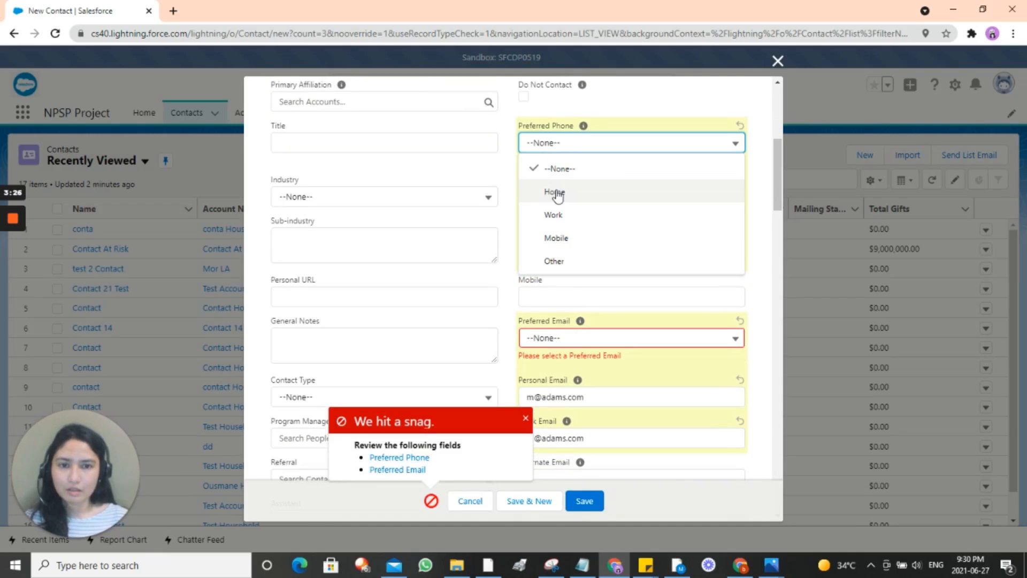
left_click(557, 193)
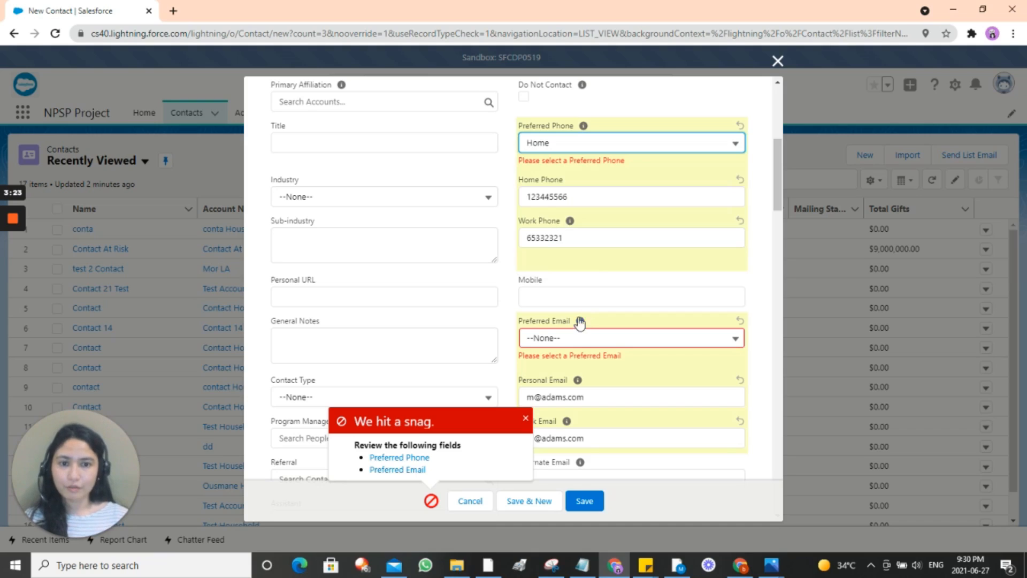
left_click(582, 343)
left_click(571, 387)
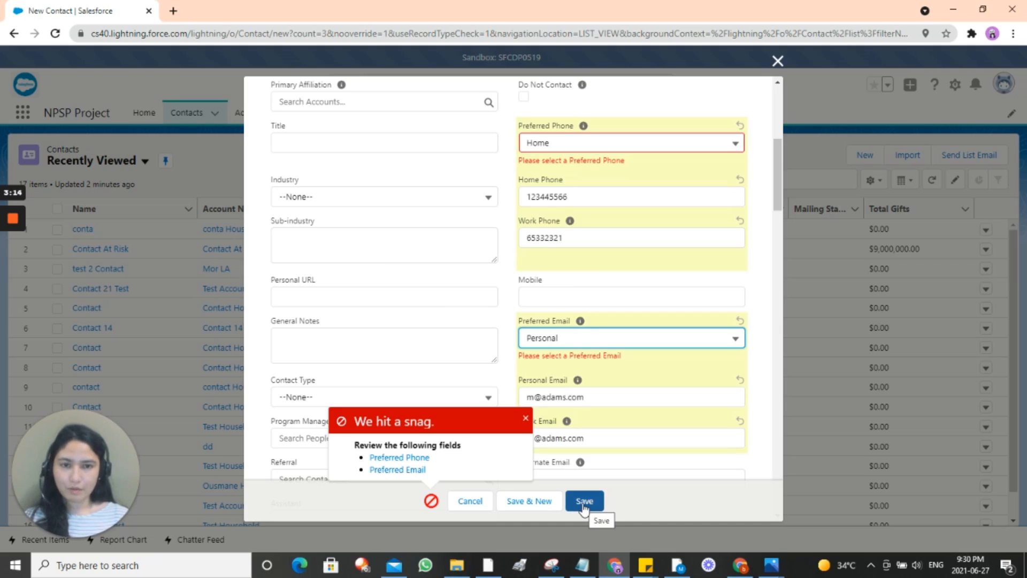
Step: Save the new contact and go to the Opportunities list
left_click(583, 503)
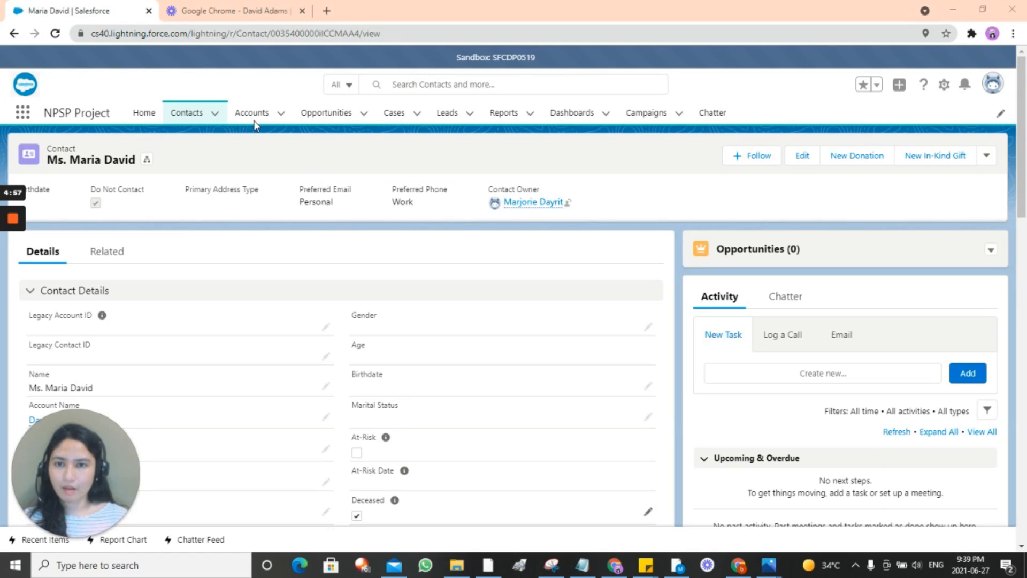
left_click(317, 116)
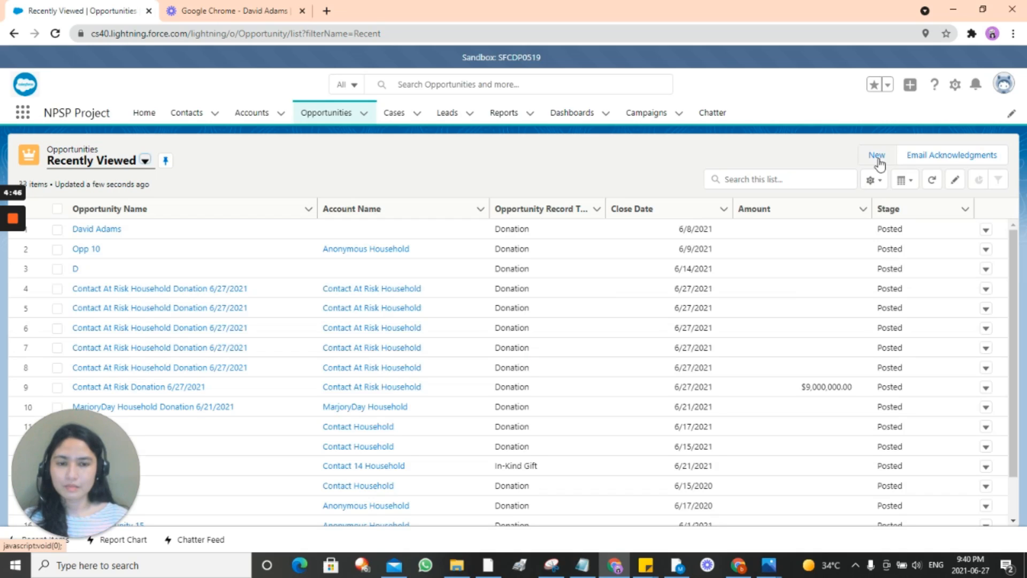
Step: Fill a new Donation with the donor's name, Close Date 6/1/2021, $90 received, Stage Pledged, and try saving
left_click(877, 158)
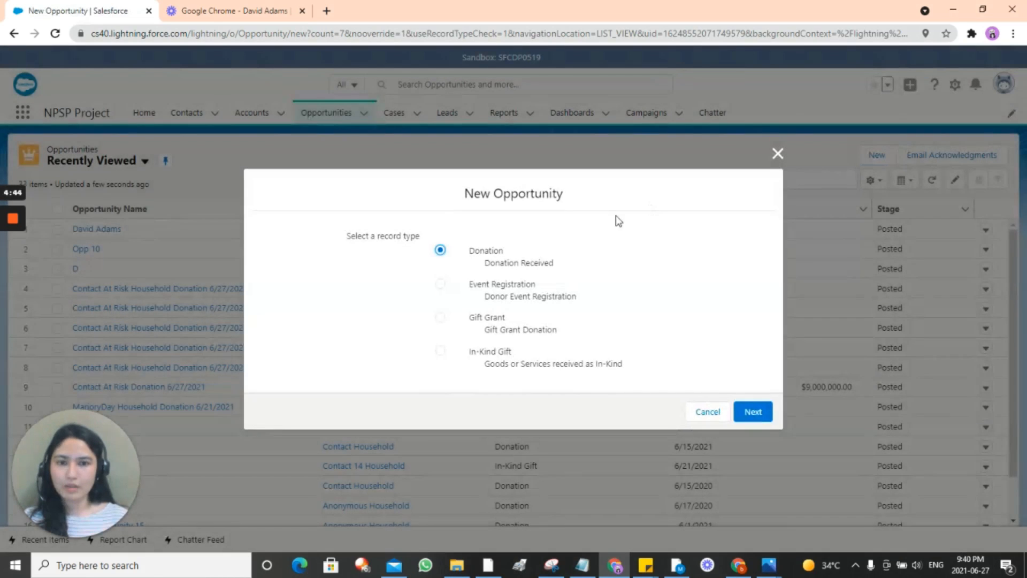
left_click(746, 412)
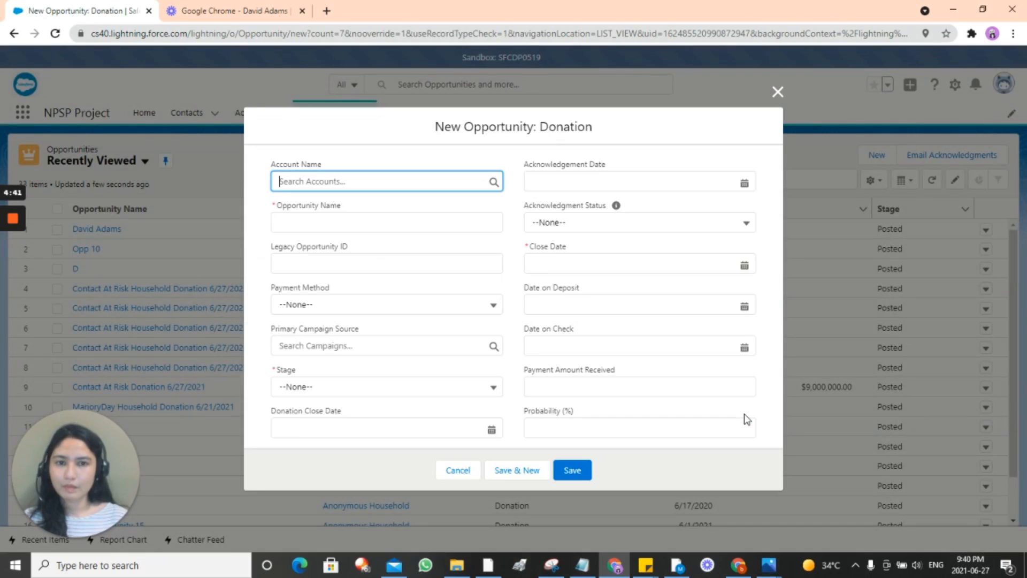
left_click(359, 221)
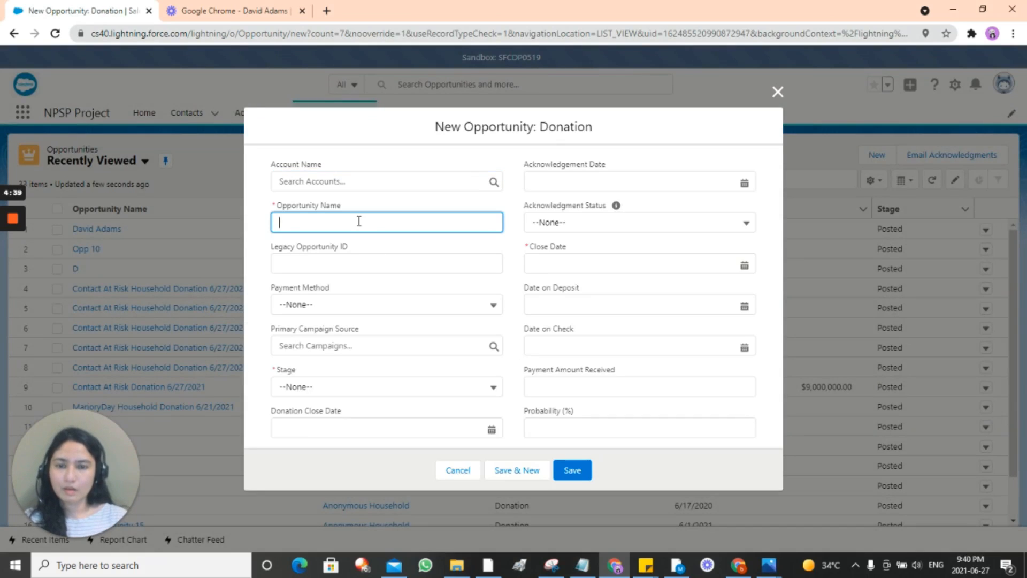
type("sm")
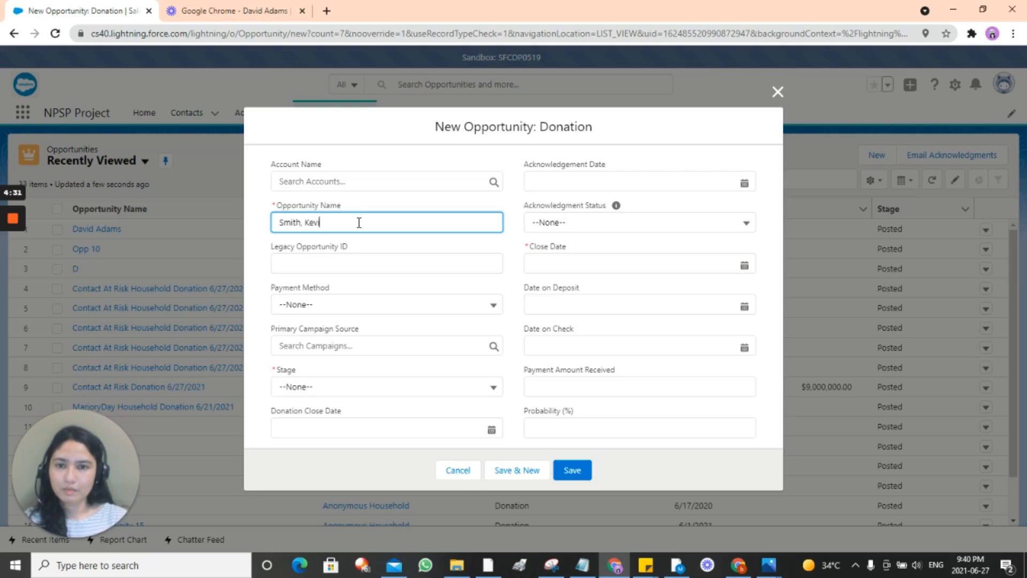
left_click(572, 263)
left_click(642, 335)
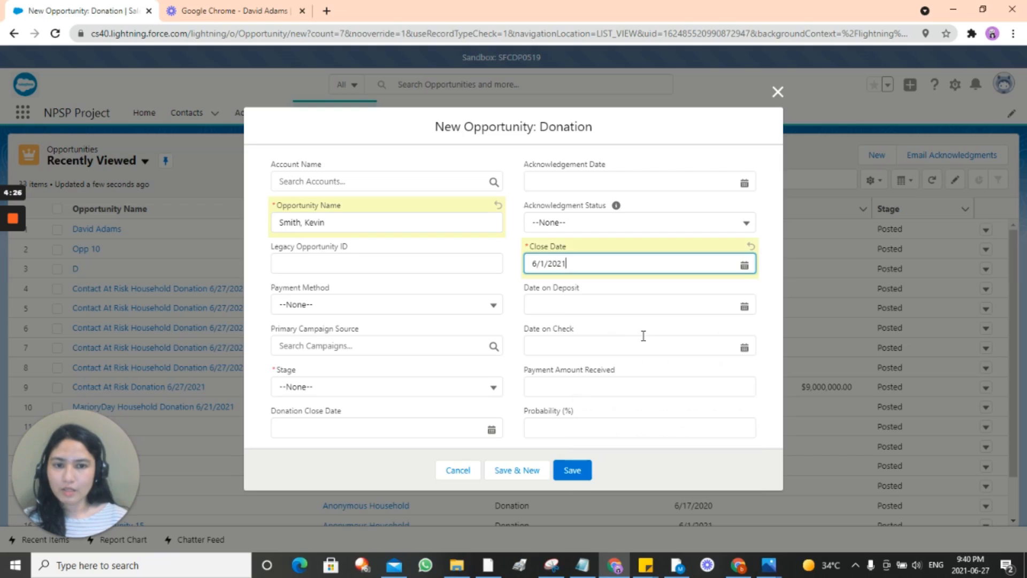
left_click(589, 391)
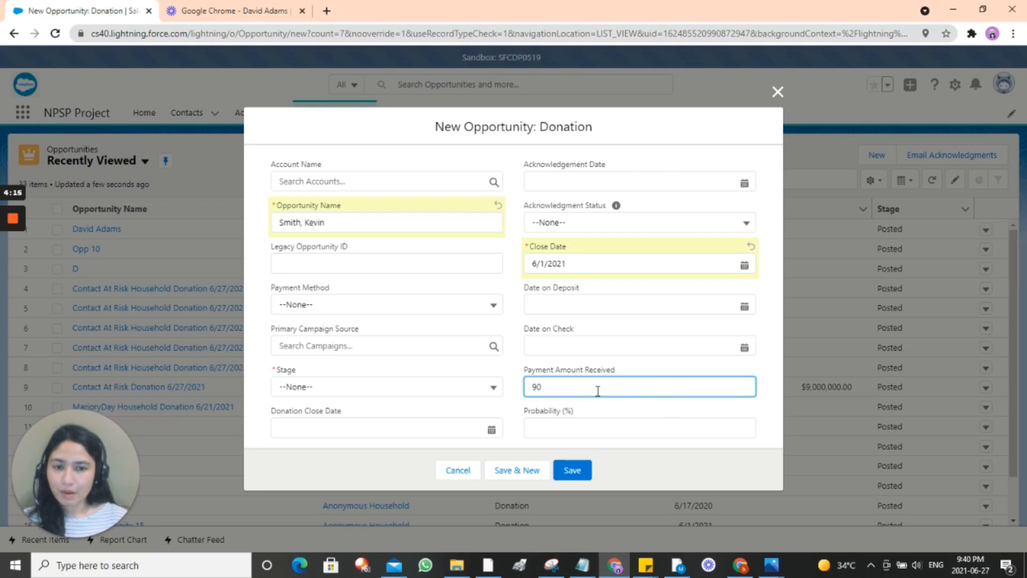
left_click(467, 392)
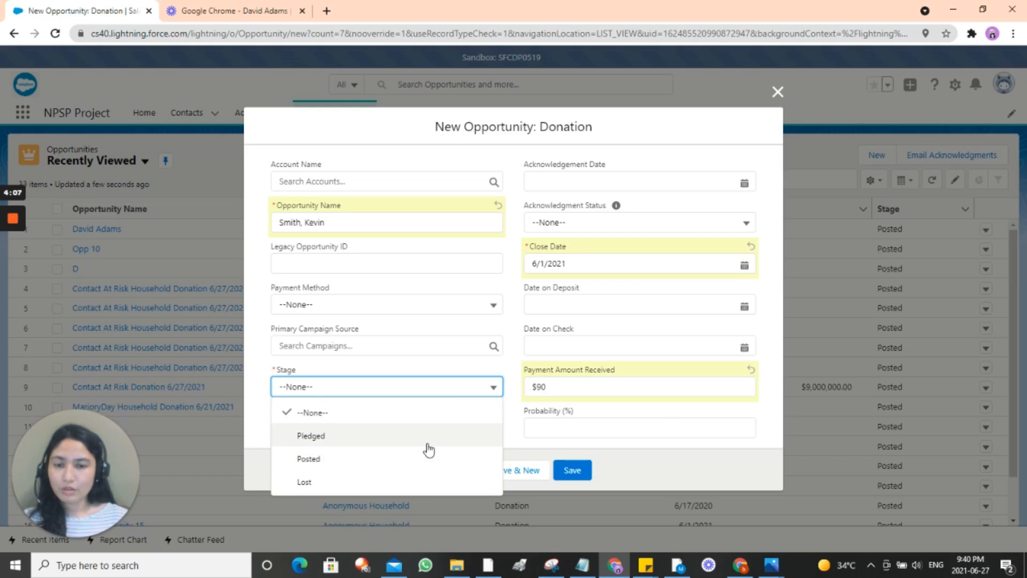
left_click(427, 444)
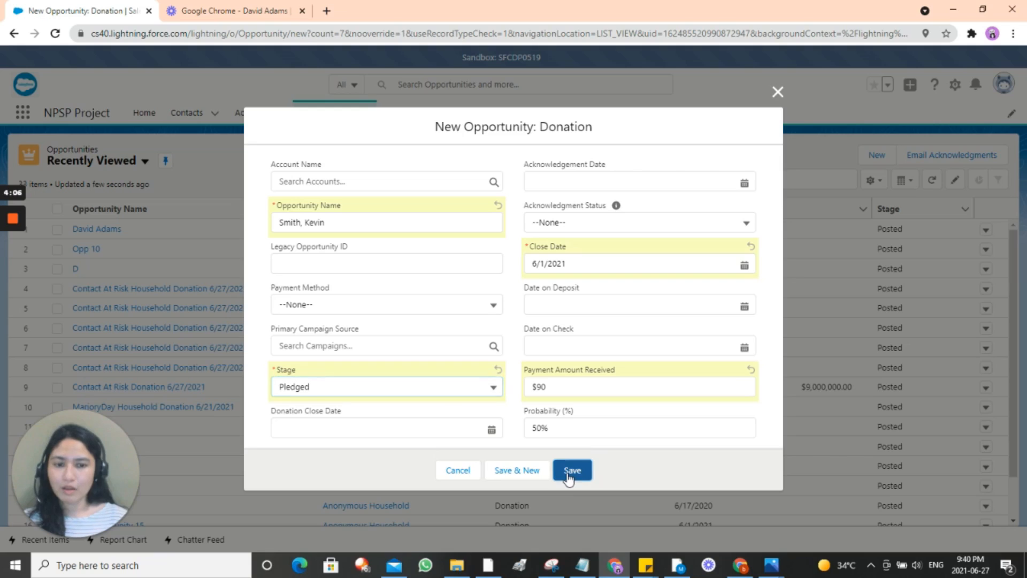
left_click(570, 473)
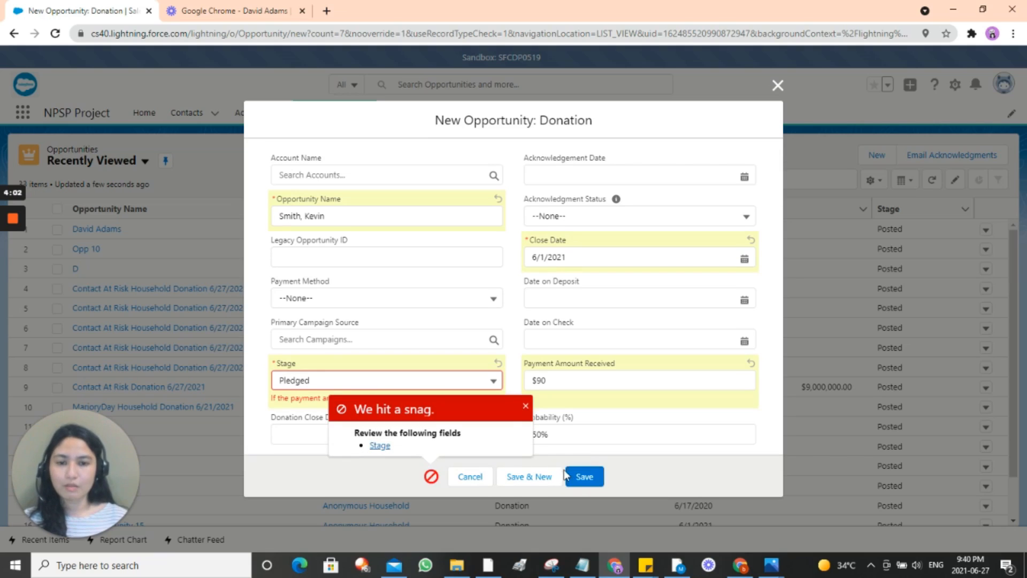
Step: Dismiss the save error, change Stage to Posted, edit the payment amount and save
left_click(525, 406)
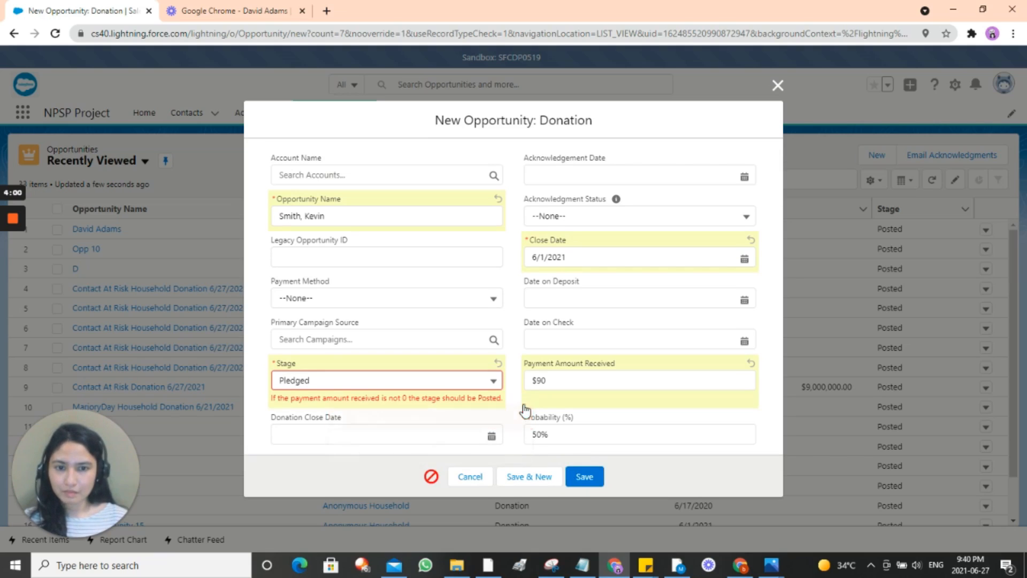
left_click(475, 381)
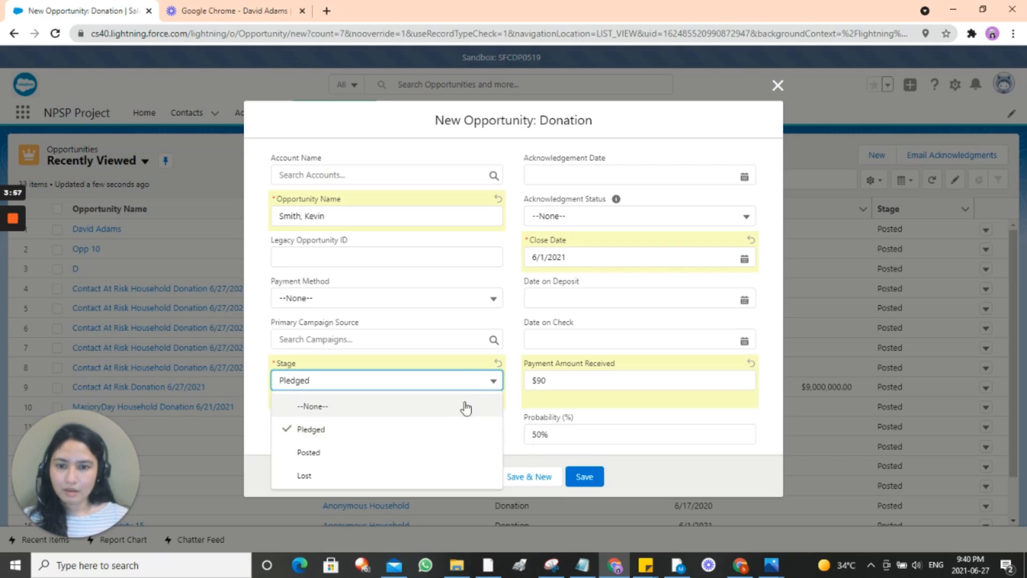
left_click(429, 458)
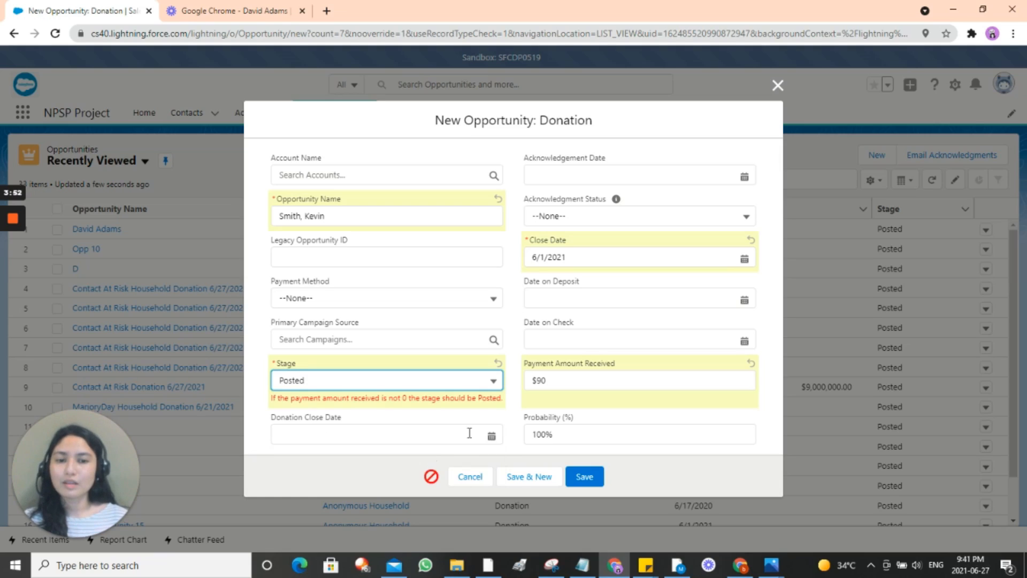
double_click(553, 386)
type("0")
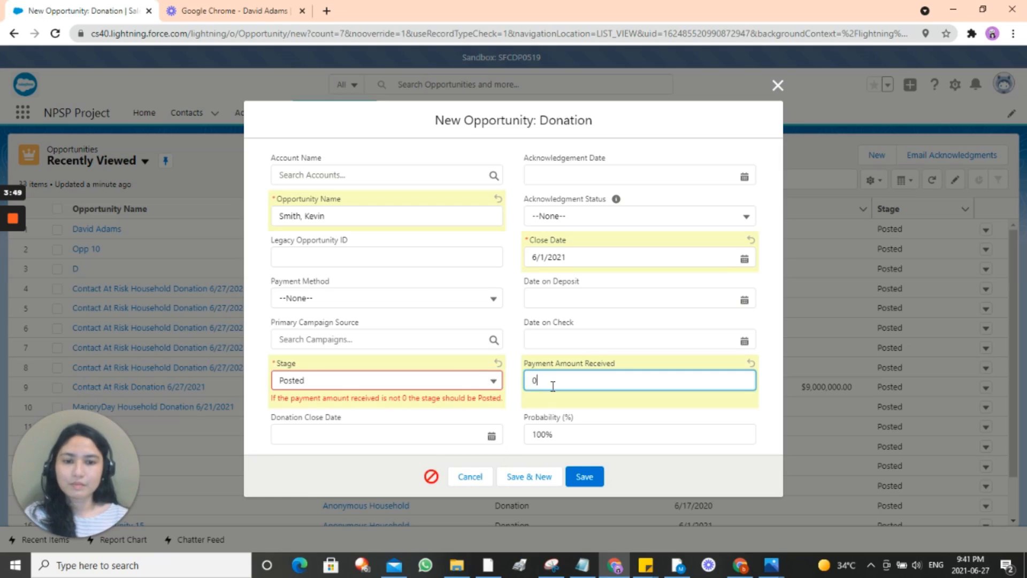
left_click(571, 486)
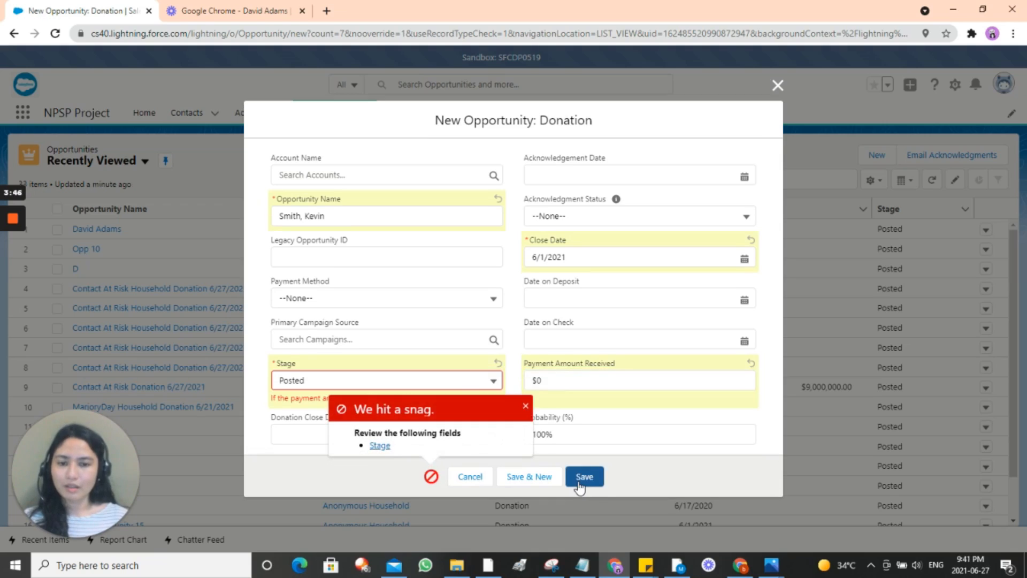
Step: Remove the stray 0 so Payment Amount Received reads 90, and save again
left_click(525, 406)
left_click(583, 376)
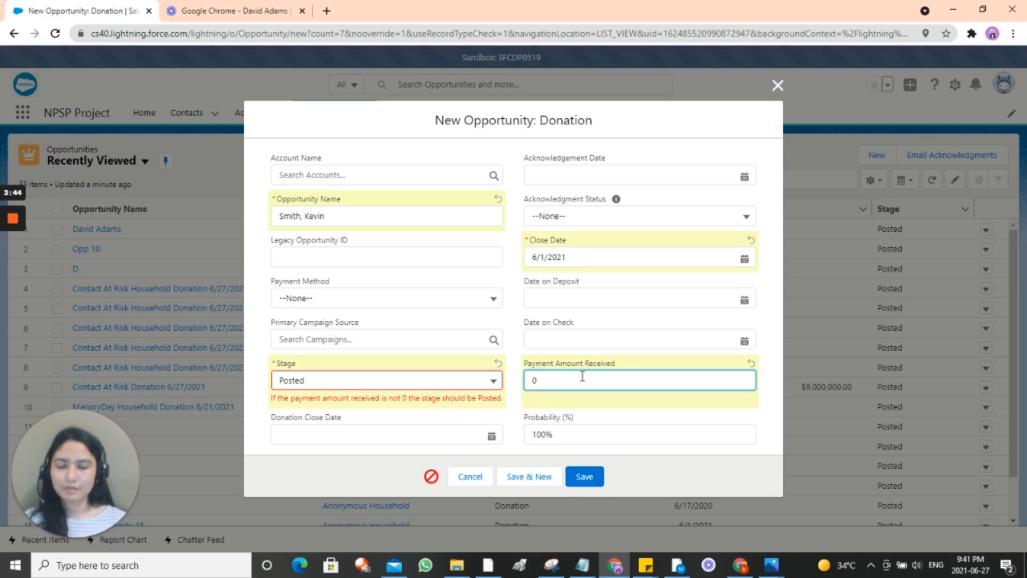
key("BackSpace")
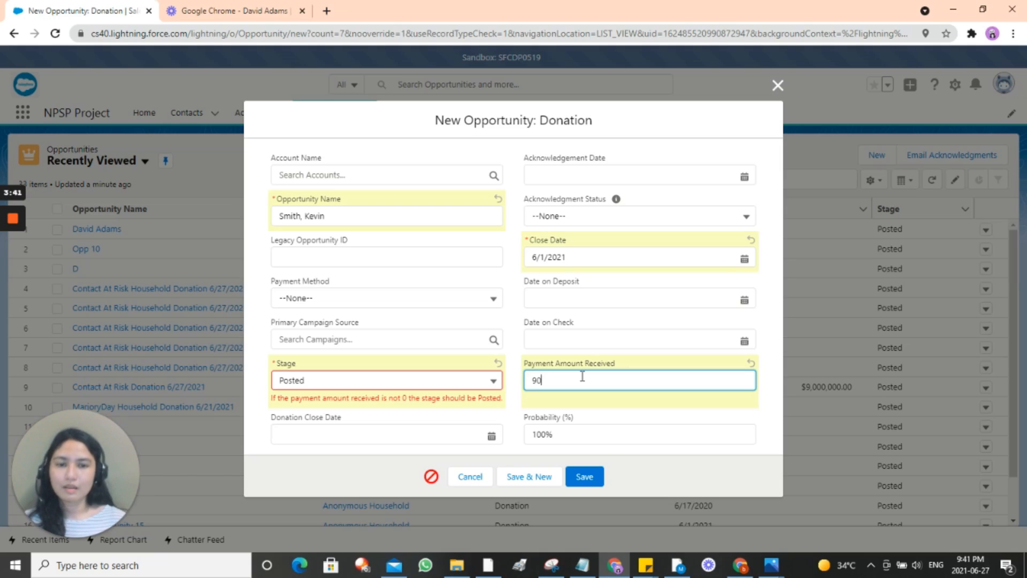
left_click(585, 476)
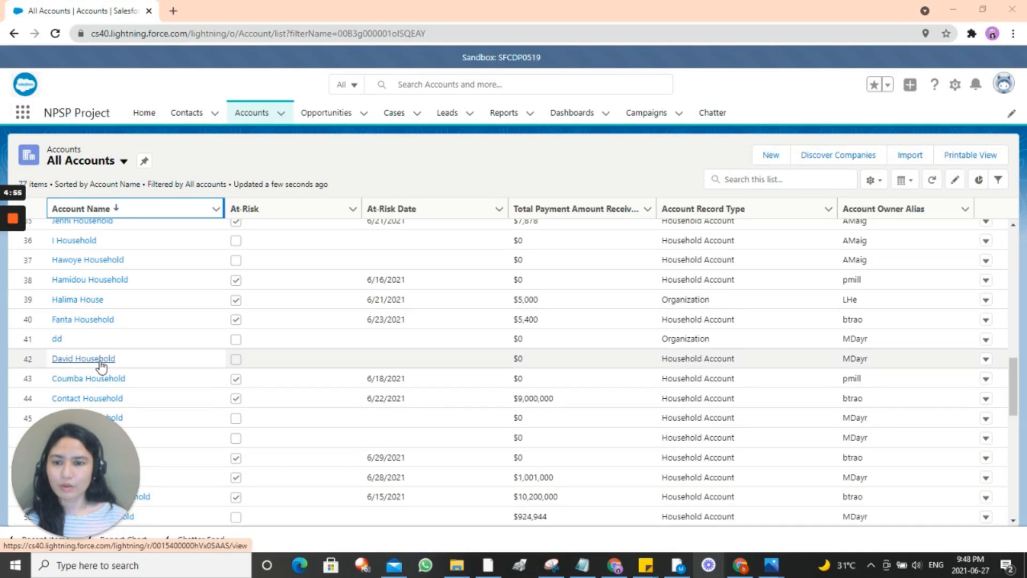
Step: Open the never-donated household's account record from the All Accounts list
left_click(100, 360)
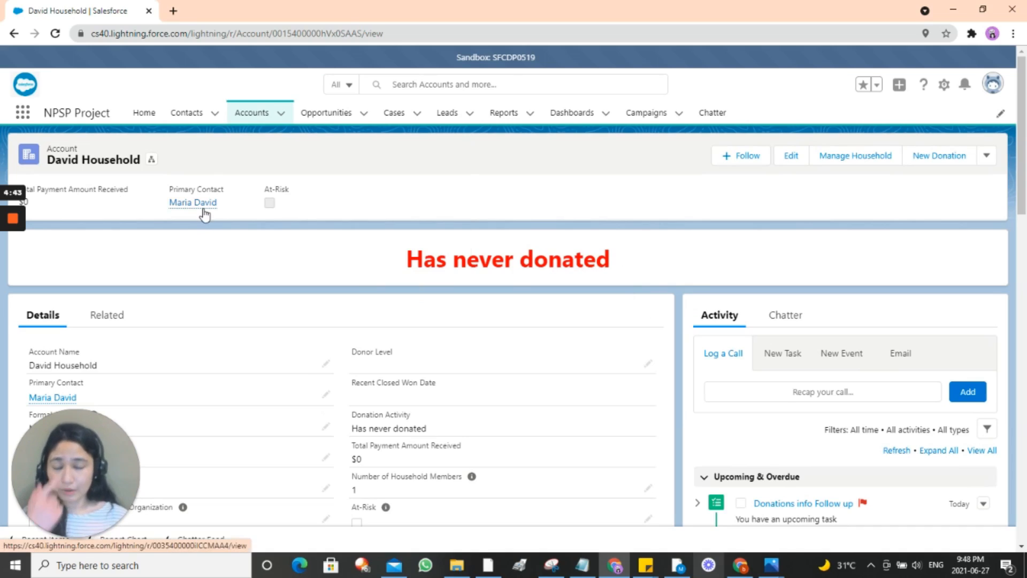
Step: Scroll to the empty Opportunities (0) related list and show its actions menu
mouse_move(204, 213)
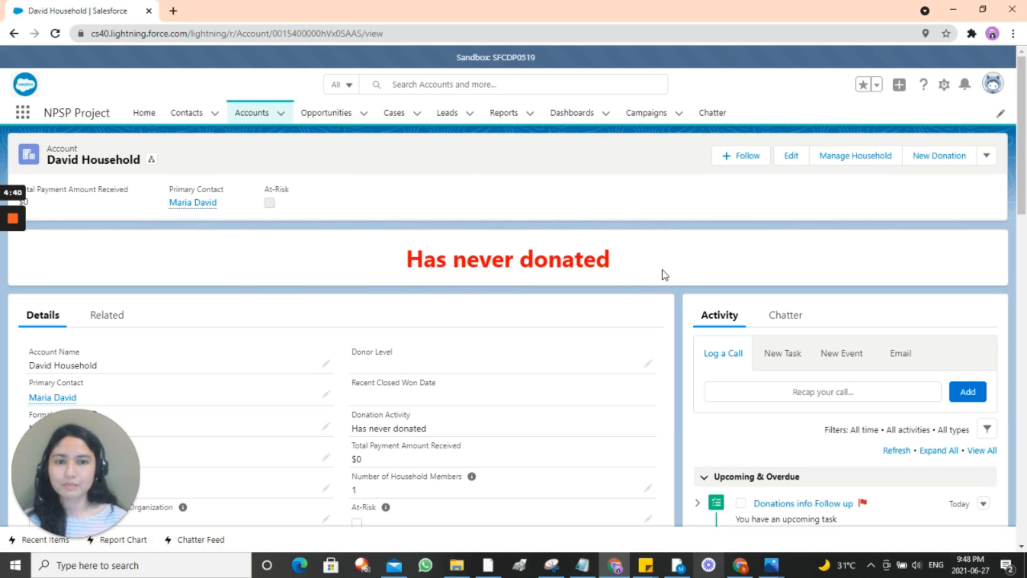
scroll(661, 274, "down", 1)
scroll(665, 274, "up", 1)
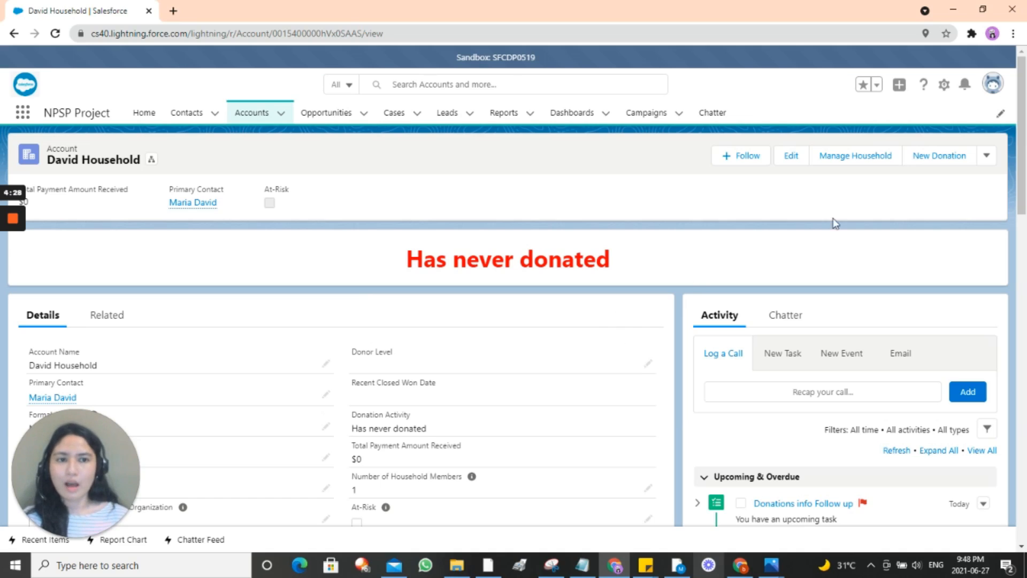
scroll(792, 214, "down", 4)
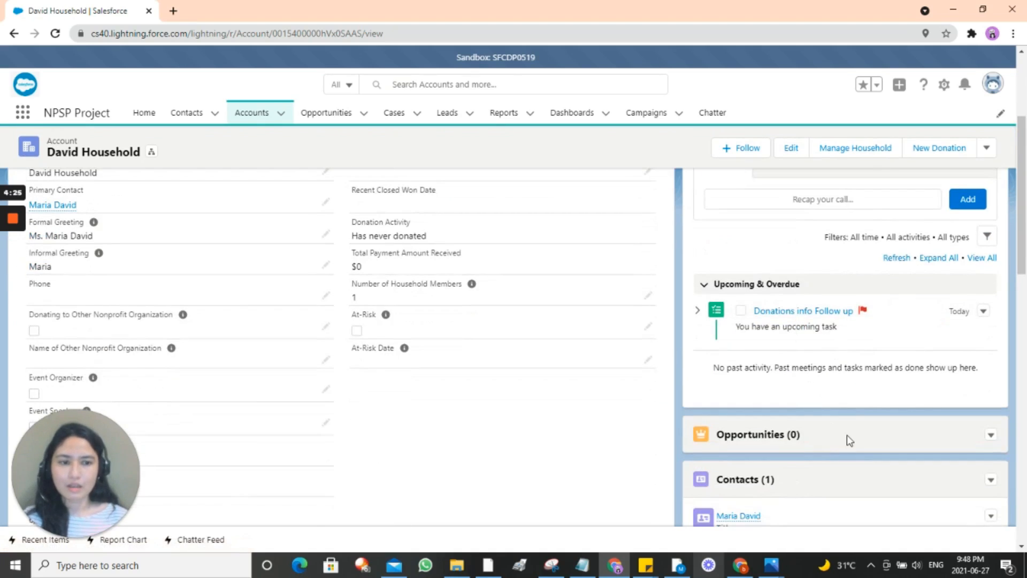
left_click(991, 438)
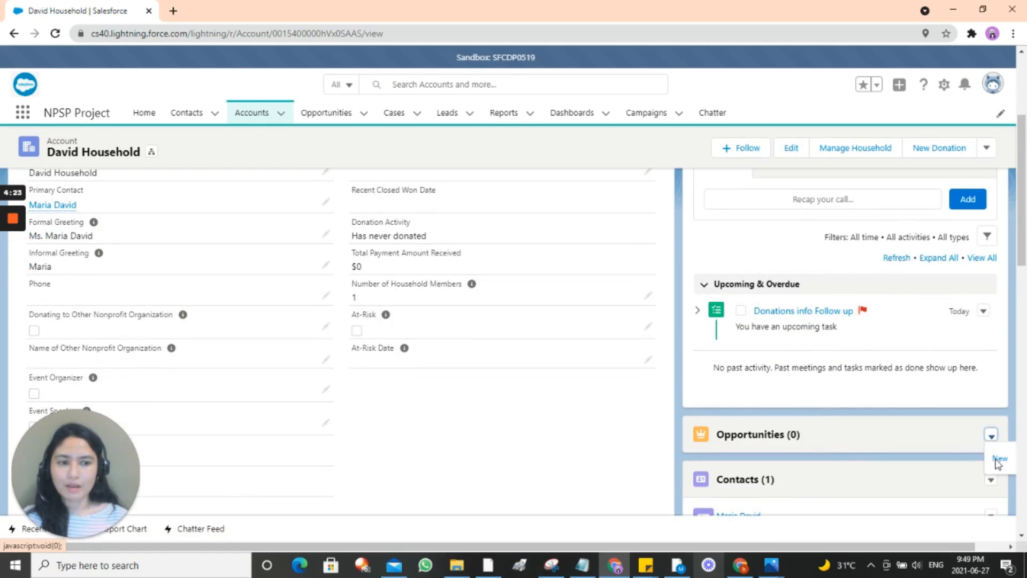
Step: Add a Posted $1,000 Donation closed 6/9/2020 to the household and save it
left_click(996, 459)
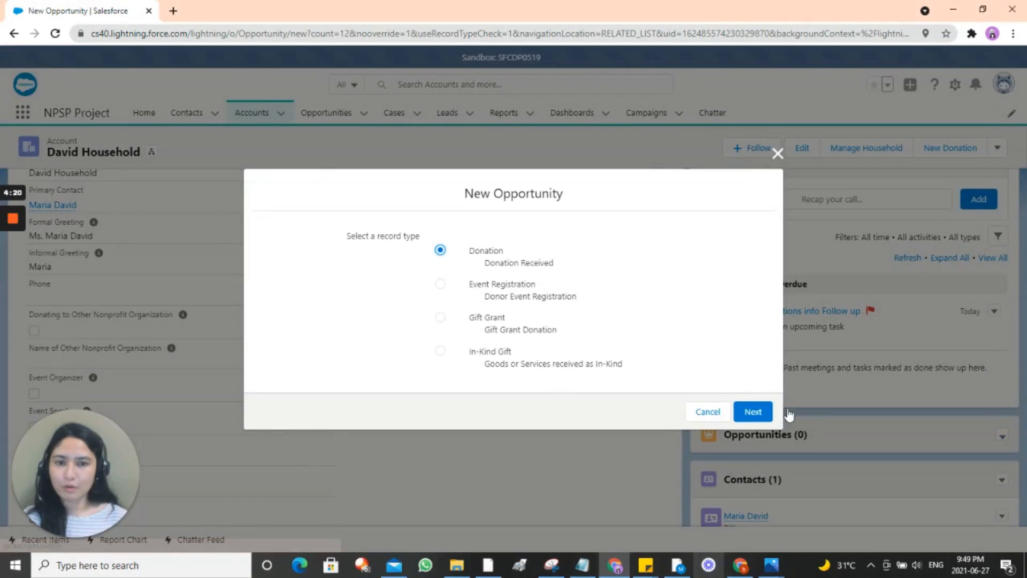
left_click(753, 413)
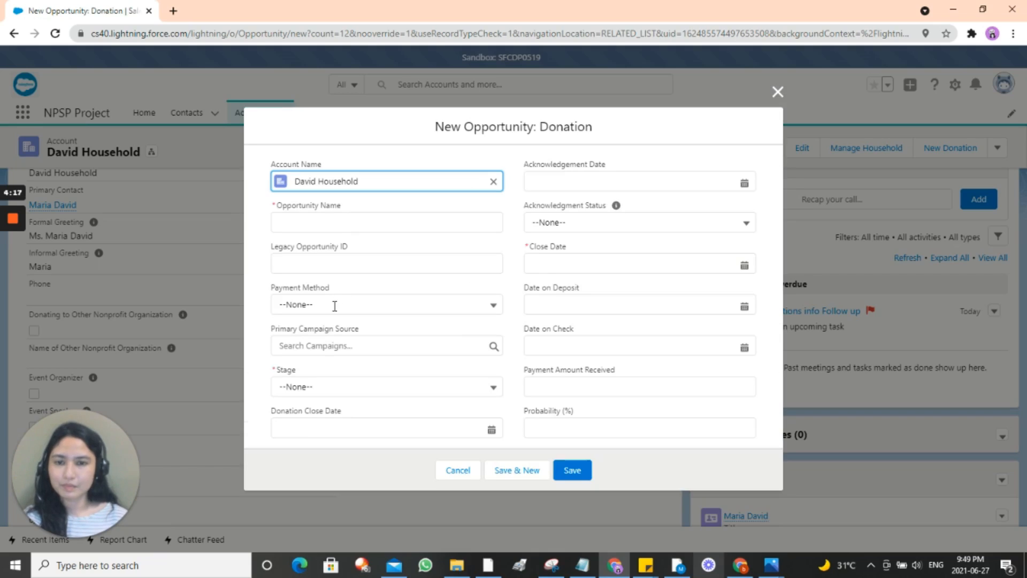
left_click(341, 226)
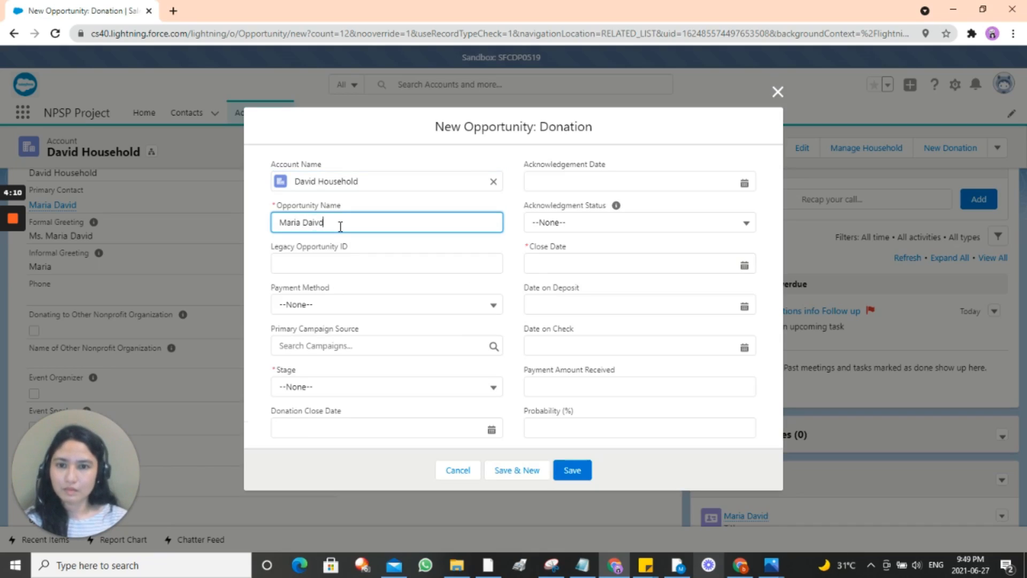
left_click(553, 265)
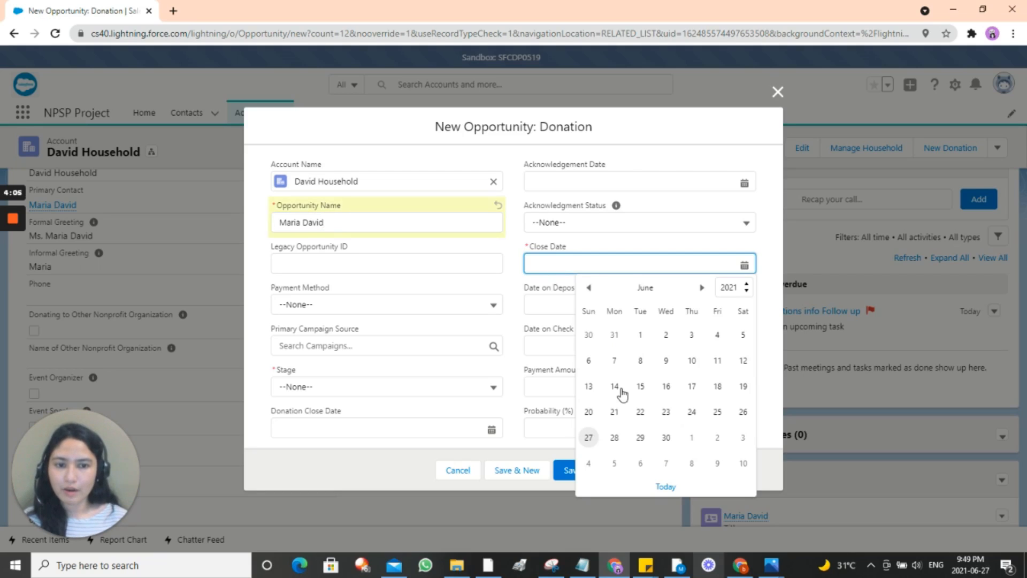
left_click(739, 291)
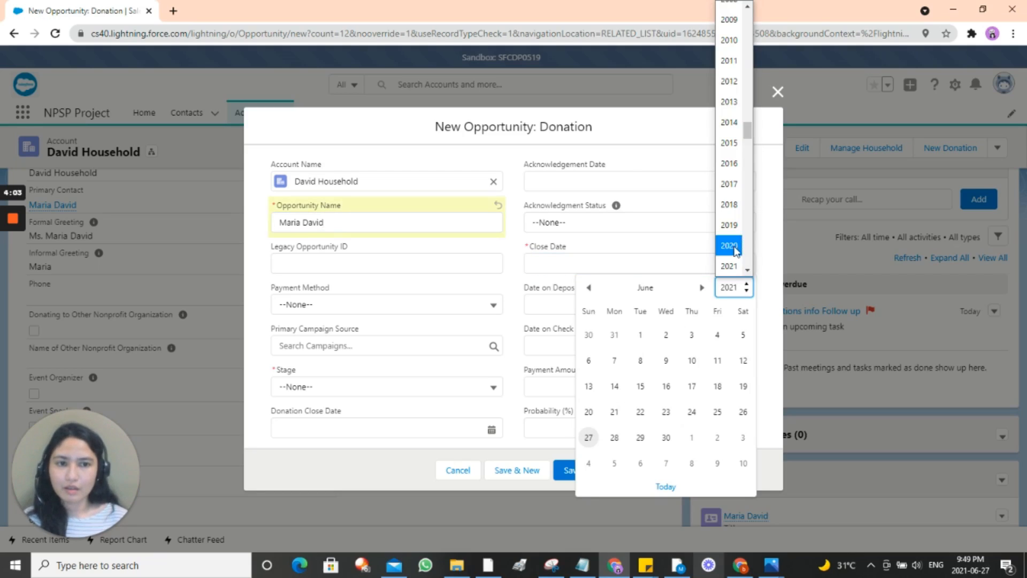
left_click(736, 246)
left_click(641, 360)
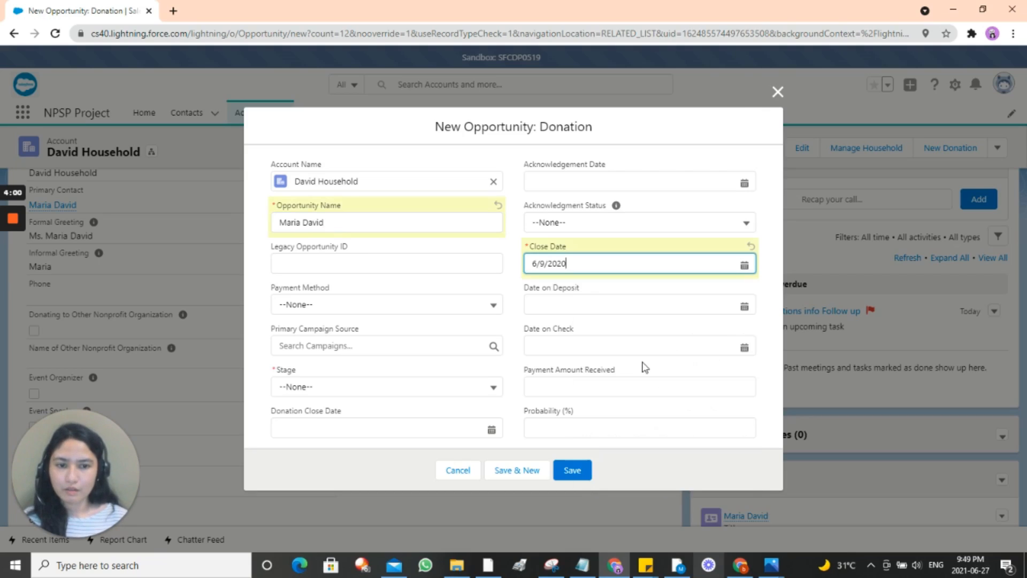
left_click(398, 386)
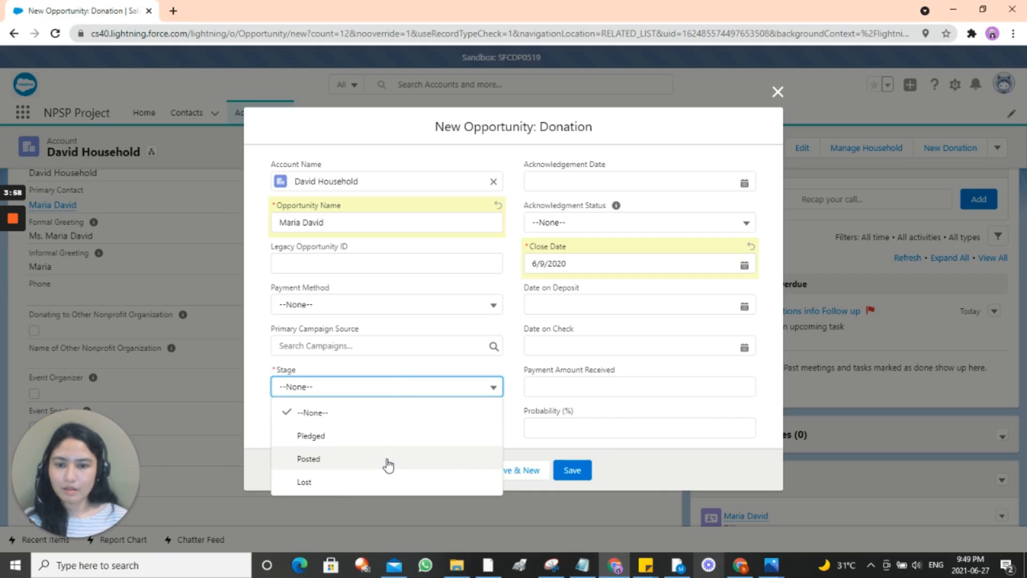
left_click(388, 464)
left_click(557, 393)
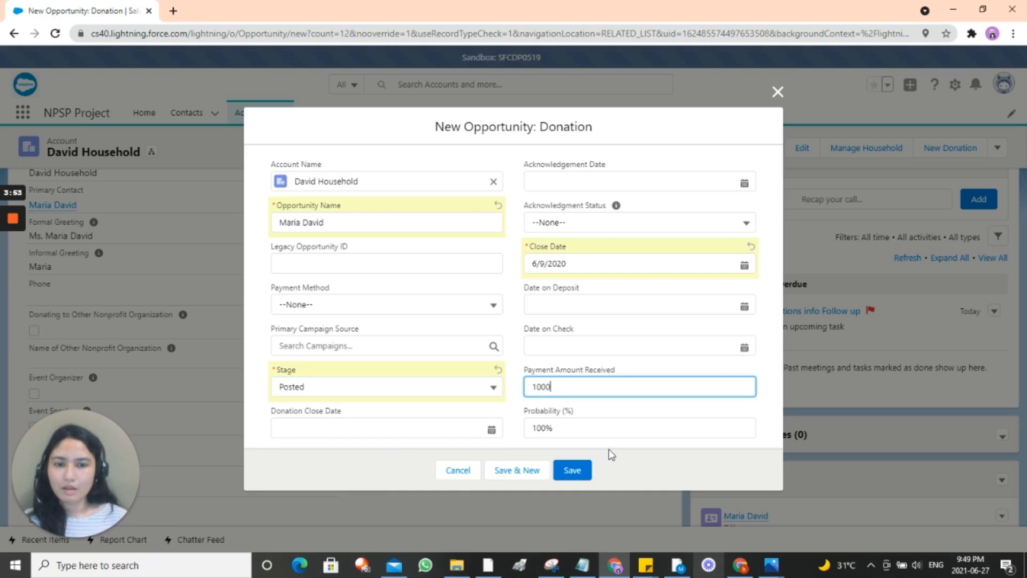
left_click(575, 470)
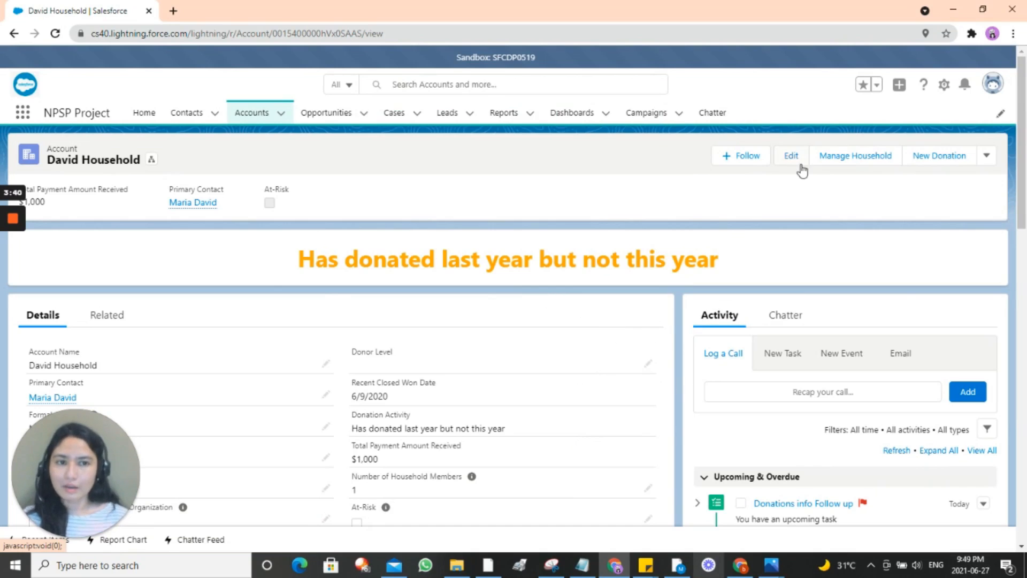
Step: Tick At-Risk on the household with At-Risk Date 6/7/2021 and save
left_click(787, 159)
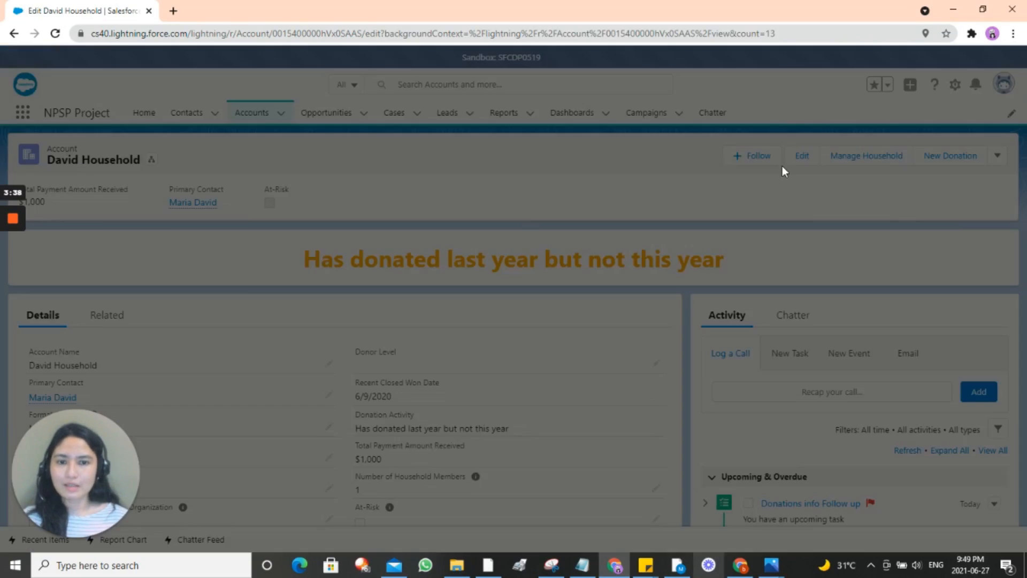
scroll(641, 317, "down", 1)
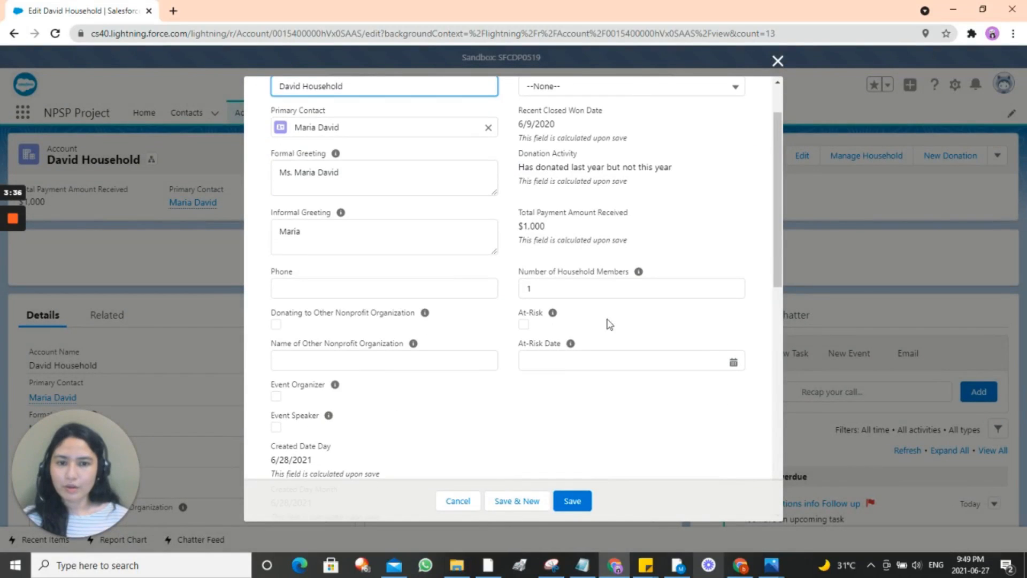
left_click(524, 325)
left_click(542, 365)
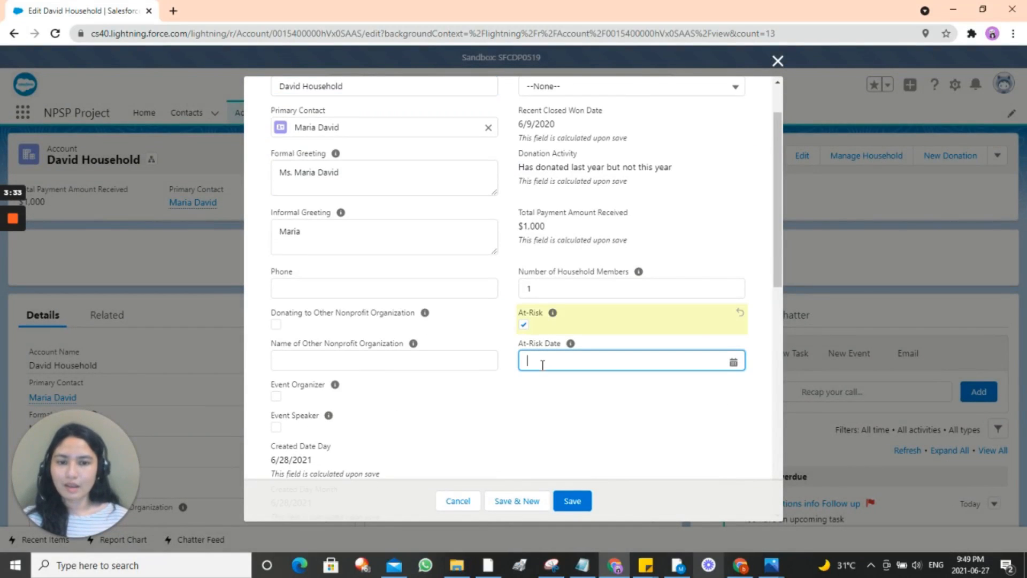
left_click(605, 212)
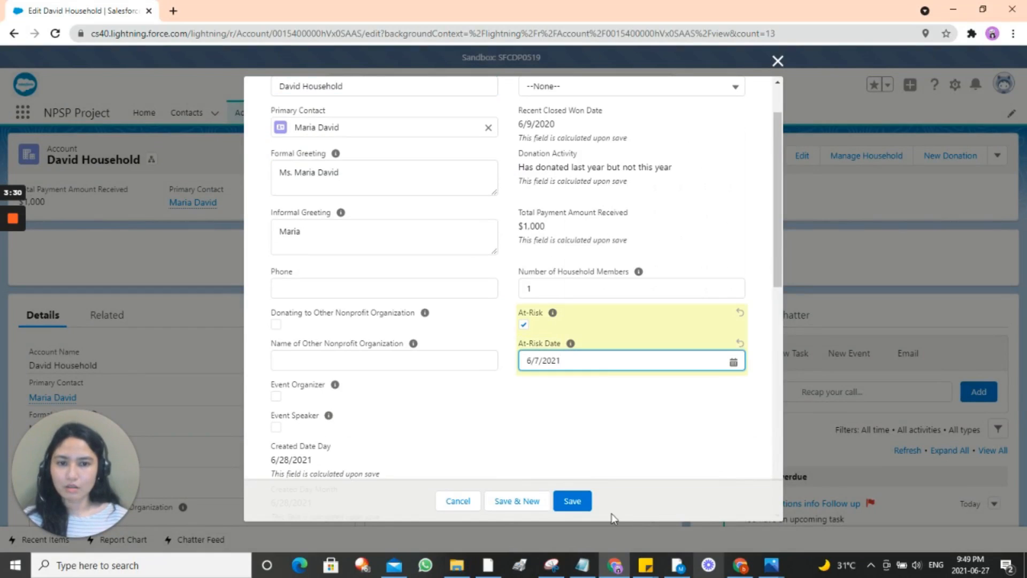
left_click(573, 499)
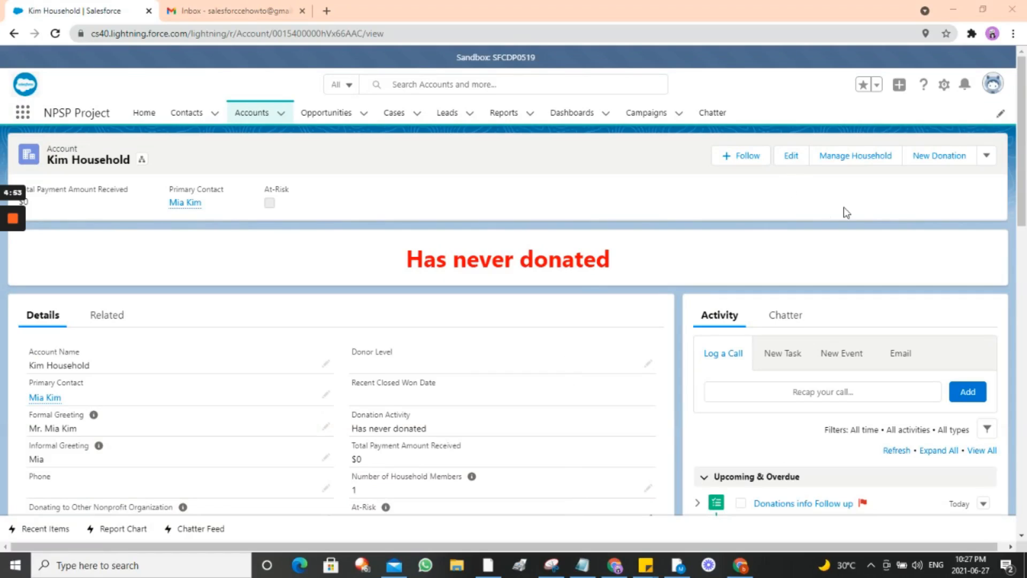
Step: Start a new donation with Stage Posted and acknowledgment status Email Acknowledgment Now
left_click(938, 161)
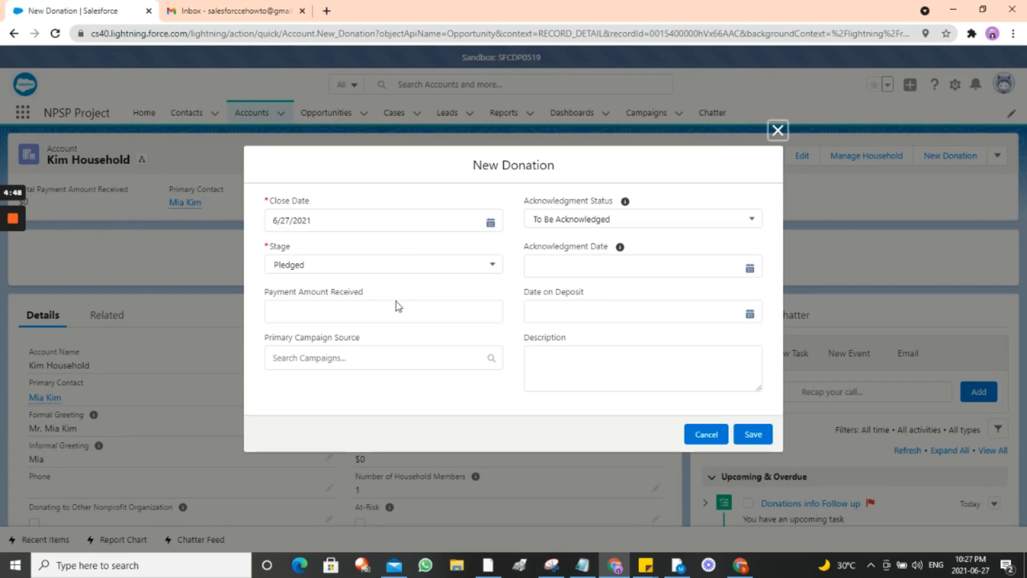
left_click(399, 267)
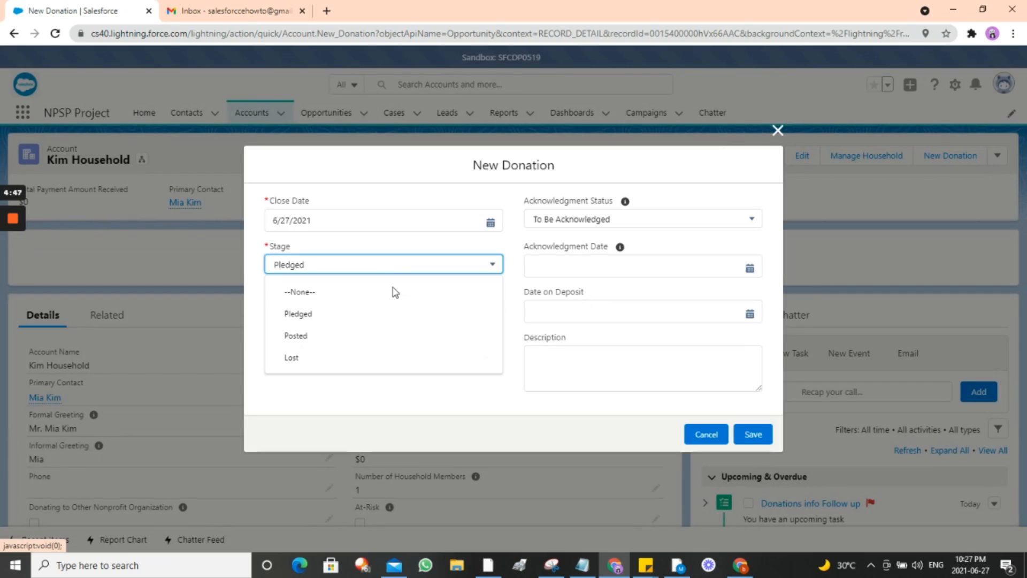
left_click(369, 343)
left_click(642, 219)
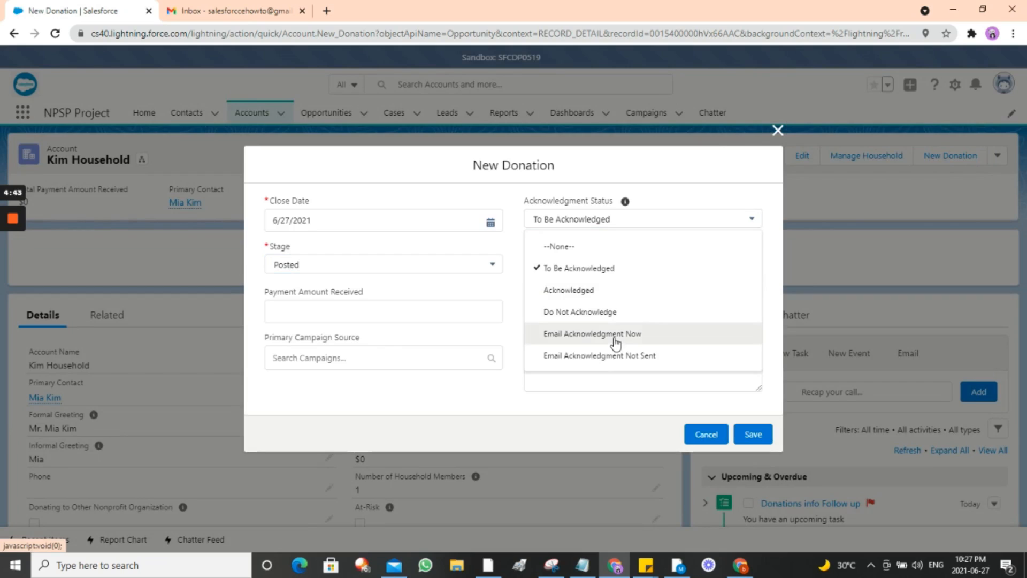
left_click(616, 342)
Step: Set Date on Deposit 6/24/2021 and $1,000 received, save, and check the Gmail inbox
left_click(569, 309)
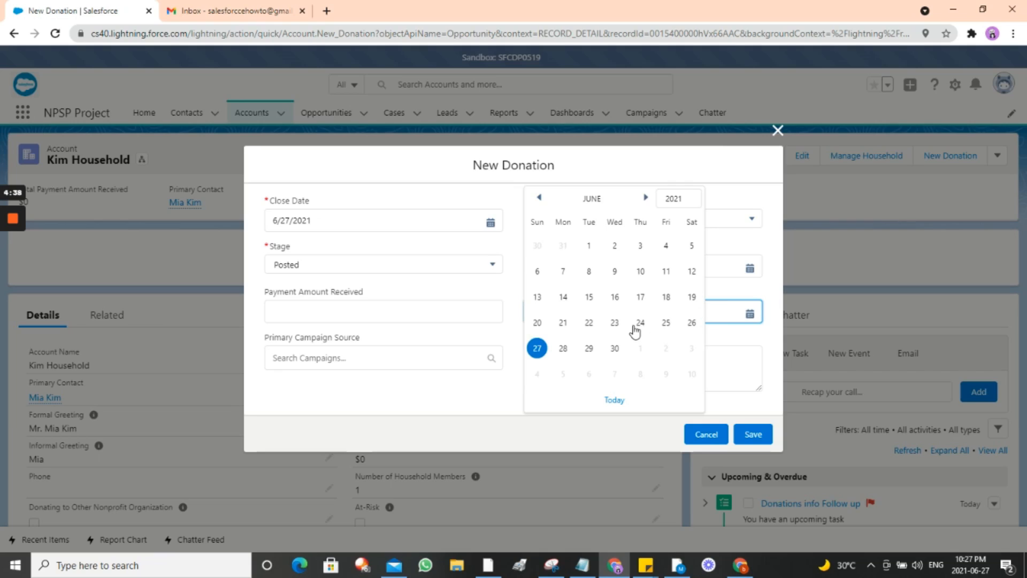
left_click(637, 324)
left_click(376, 313)
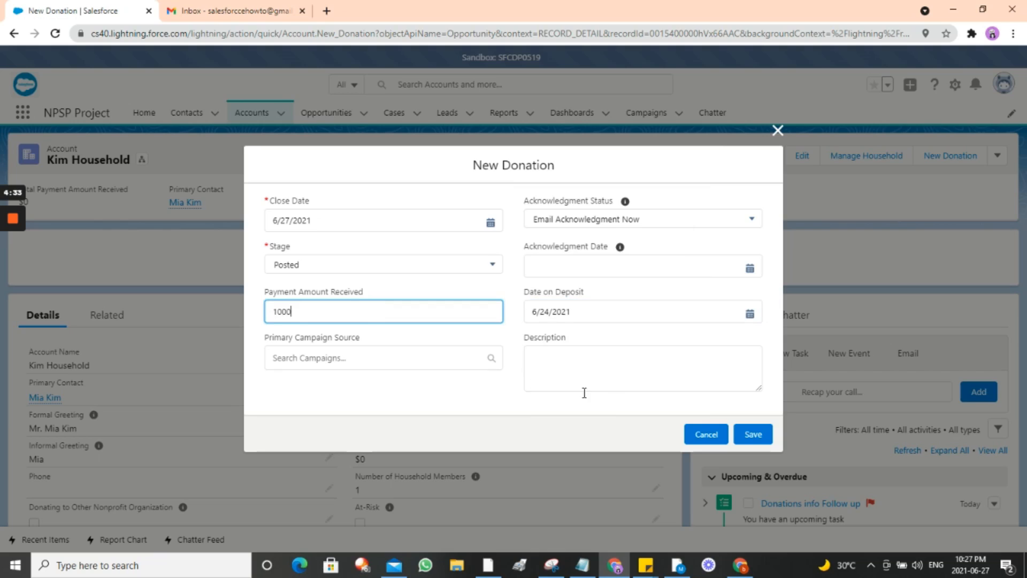
left_click(748, 433)
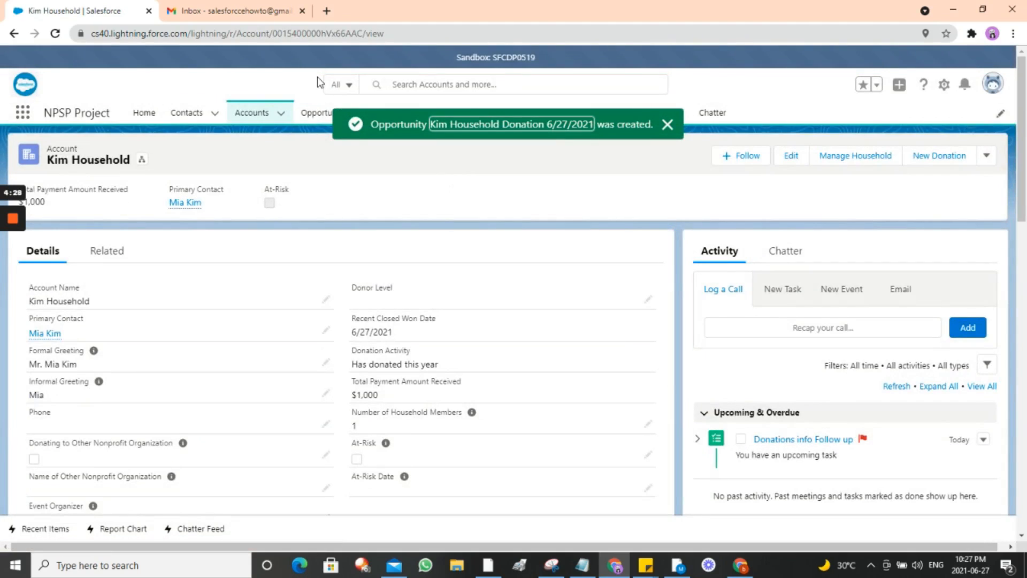
left_click(243, 16)
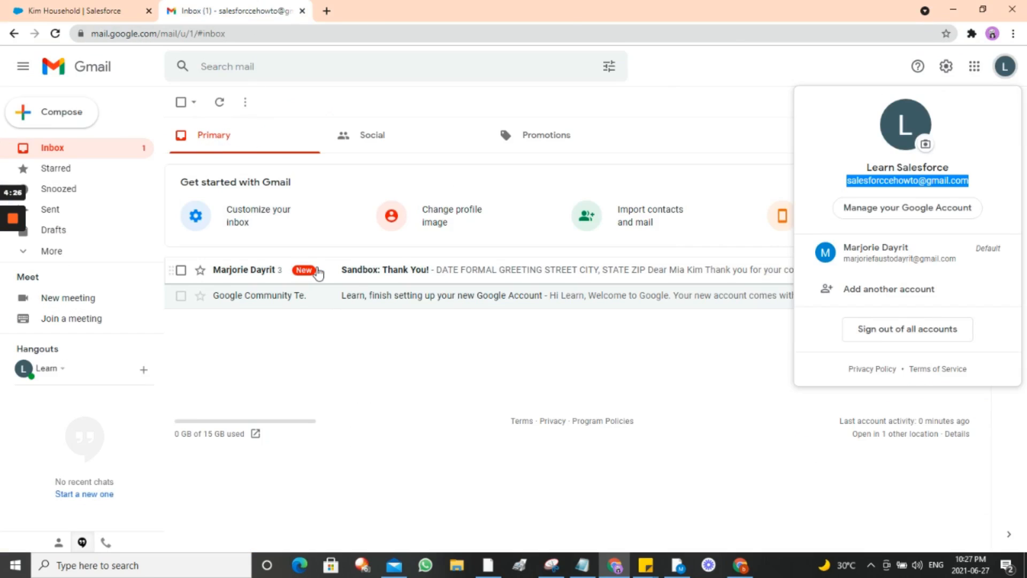
Step: Open the 'Sandbox: Thank You!' email and read the $1,000 thank-you letter paid 6/24/2021
left_click(356, 274)
left_click(356, 274)
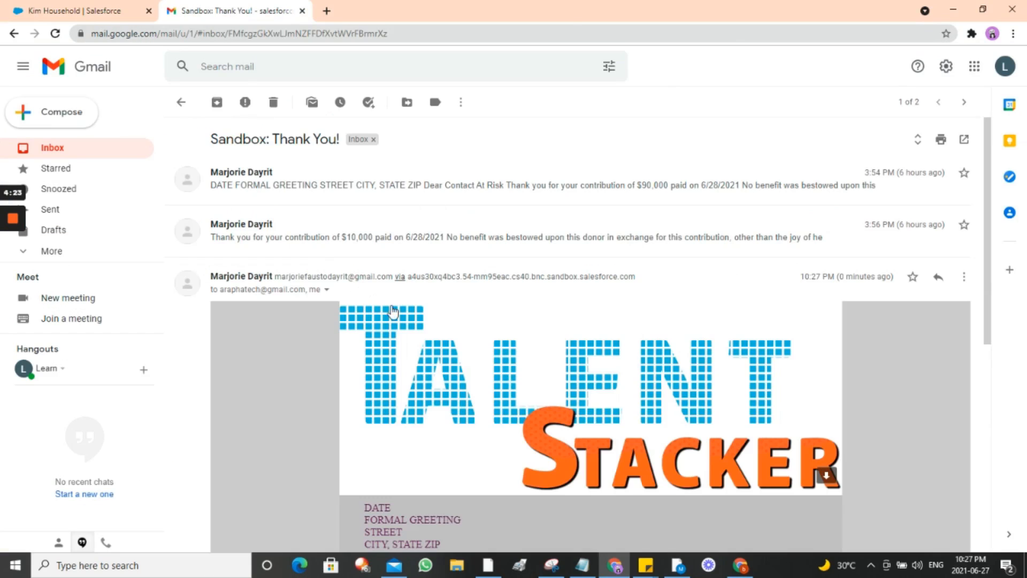
scroll(436, 347, "down", 3)
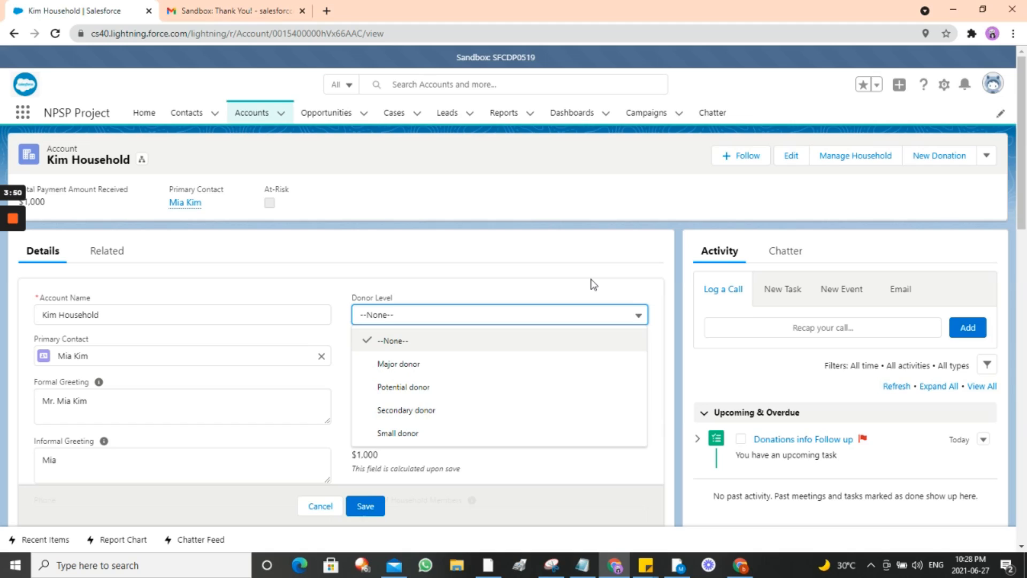
Step: Set Kim Household's Donor Level to Major donor, save, and view the thank-you kit notification
left_click(591, 281)
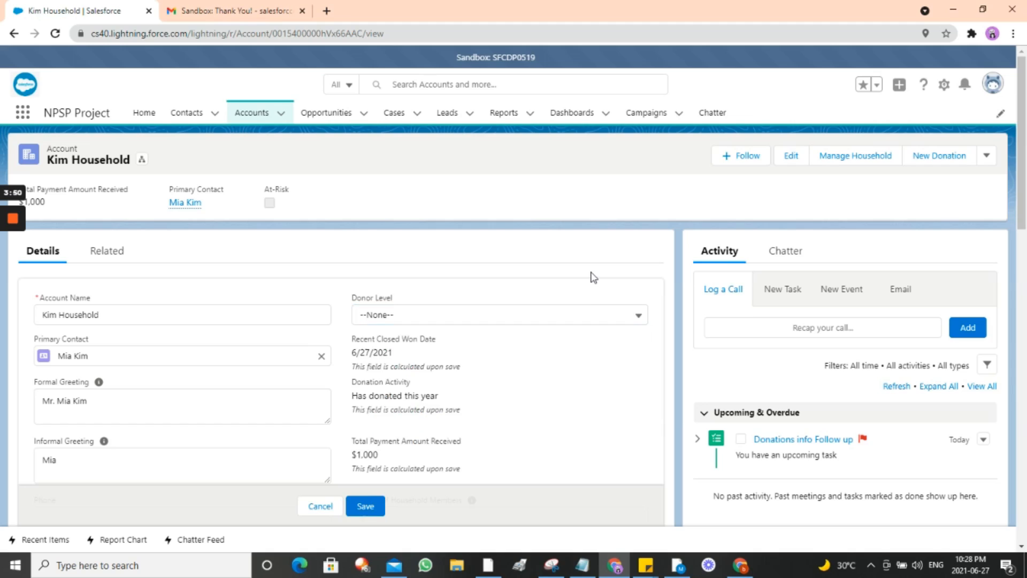
left_click(581, 308)
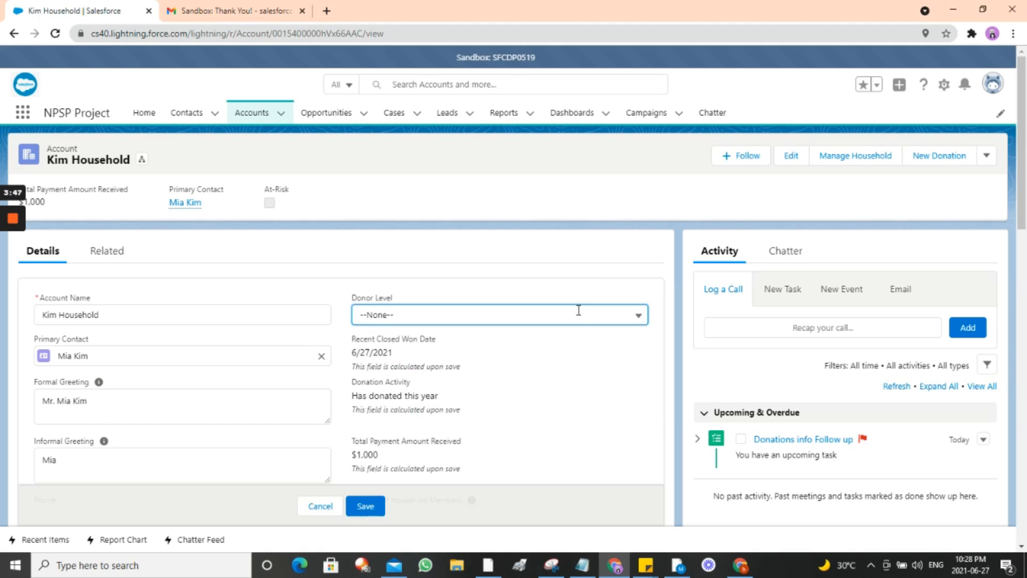
left_click(563, 362)
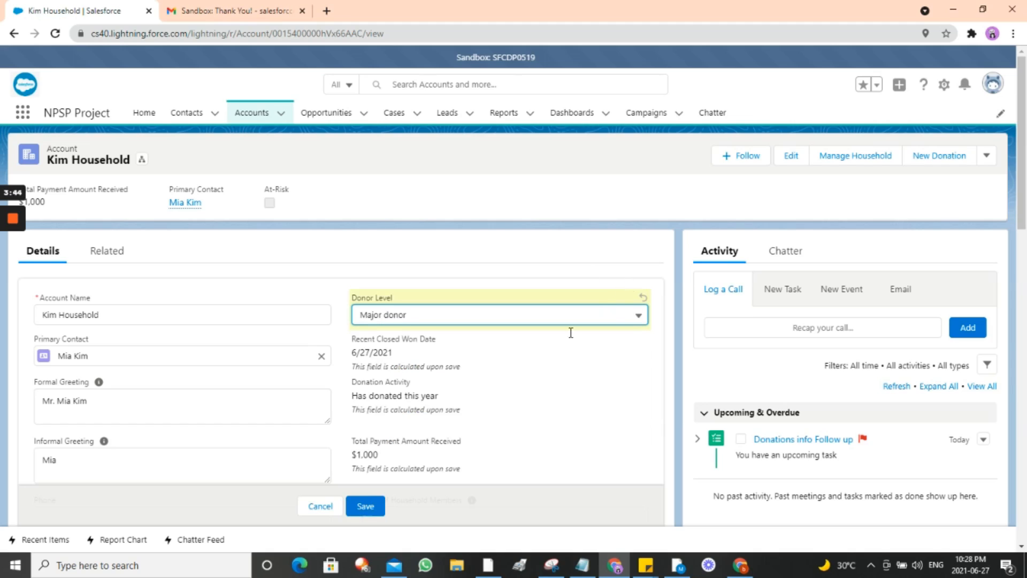
left_click(364, 507)
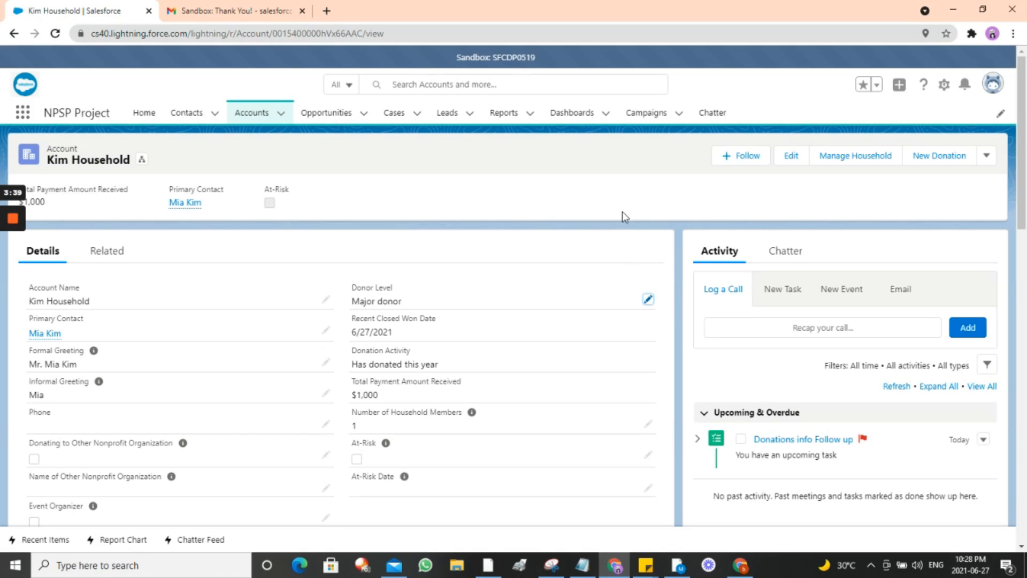
scroll(557, 298, "down", 15)
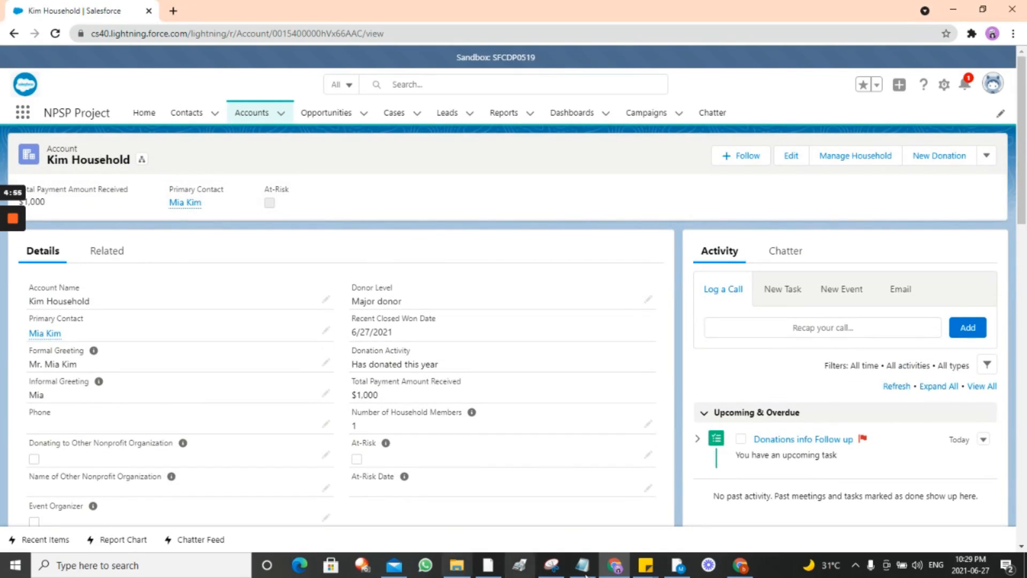
left_click(964, 86)
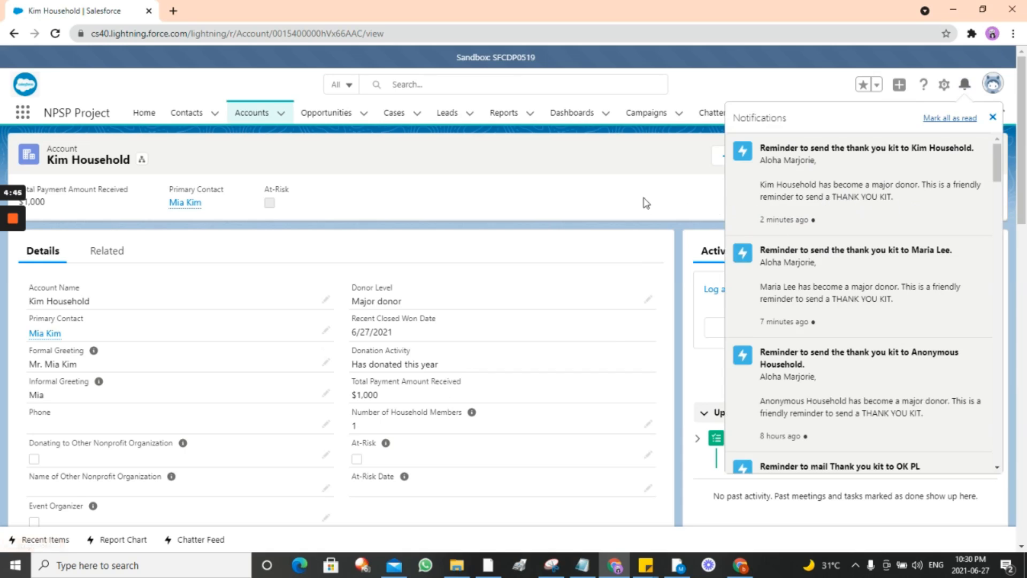
Step: Open the 'Donations info Follow up' task to reach the other Kim Household member's contact record
left_click(606, 196)
scroll(717, 370, "down", 1)
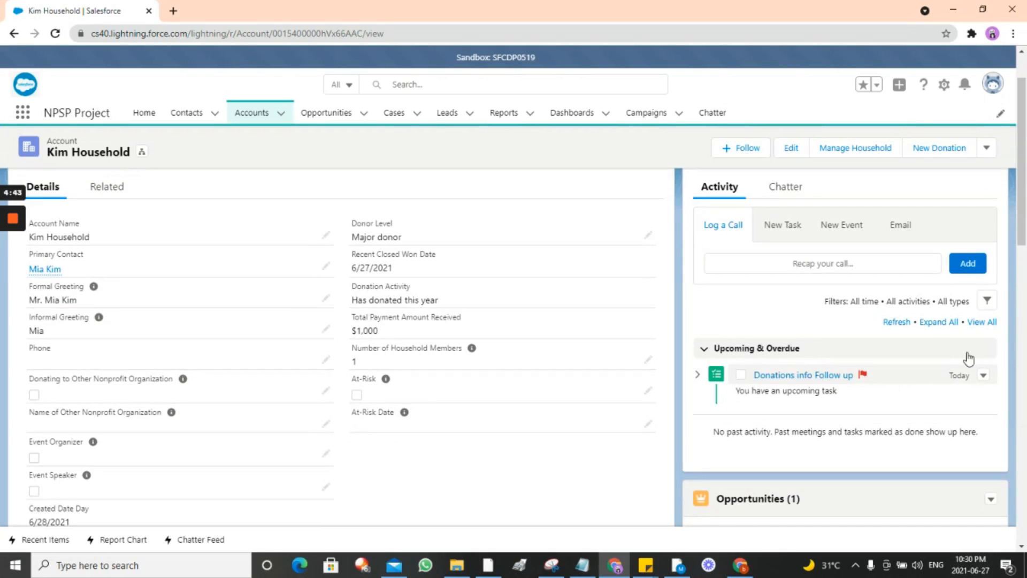
left_click(825, 377)
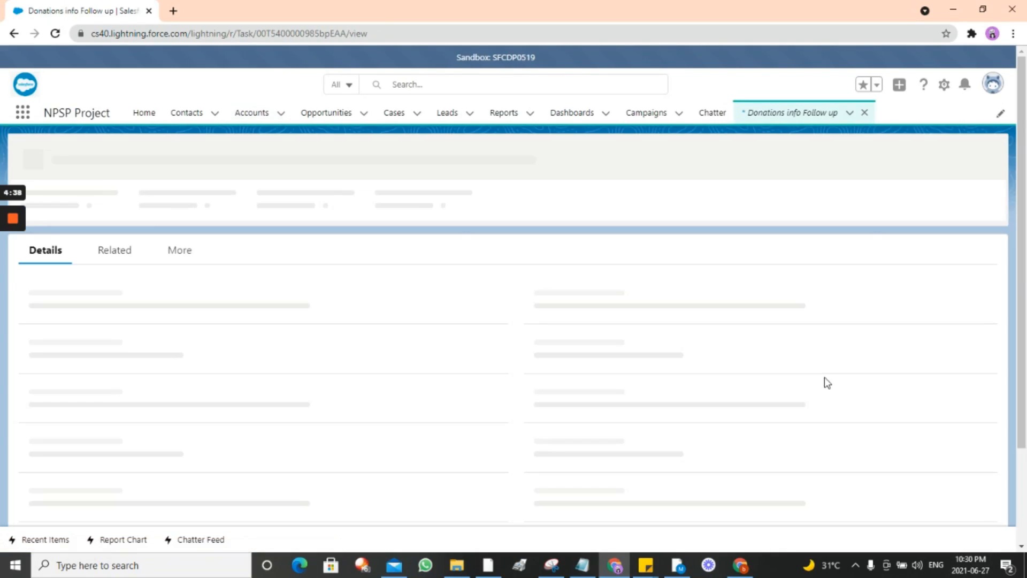
scroll(241, 356, "down", 2)
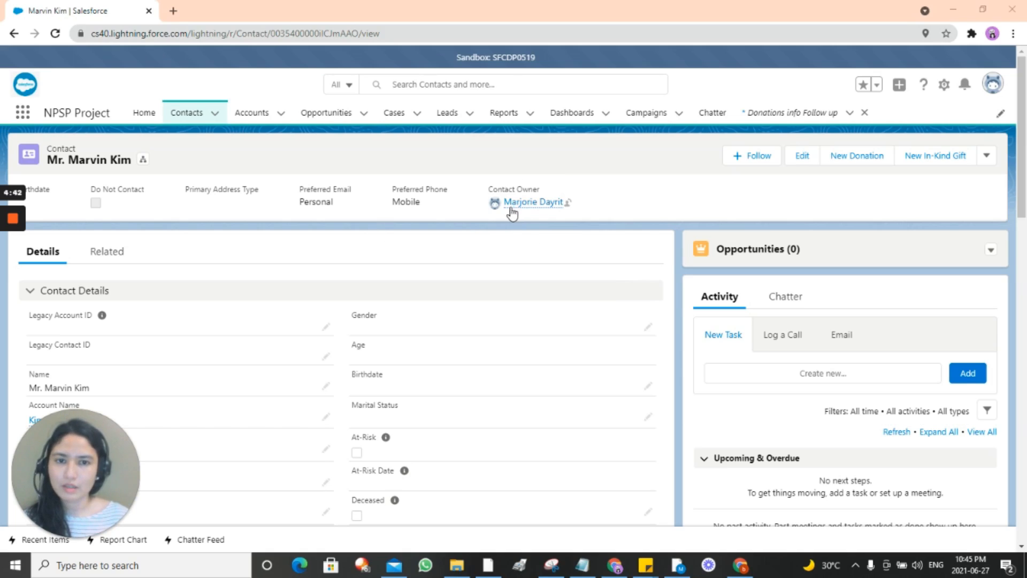
Step: Open the contact's Kim Household account and mark it At-Risk with At-Risk Date 6/23/2021
mouse_move(523, 214)
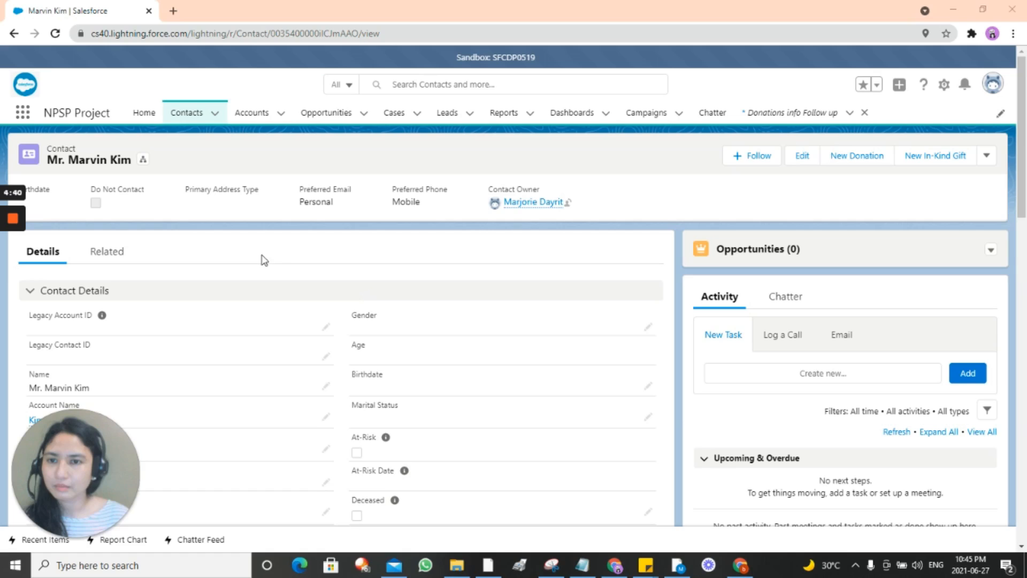
scroll(175, 277, "down", 1)
mouse_move(80, 355)
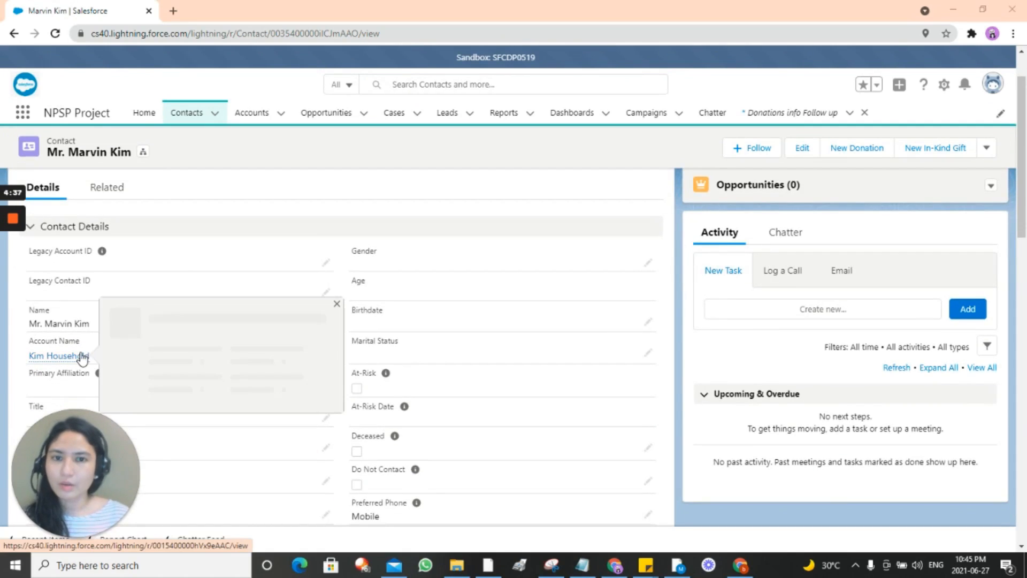
left_click(67, 357)
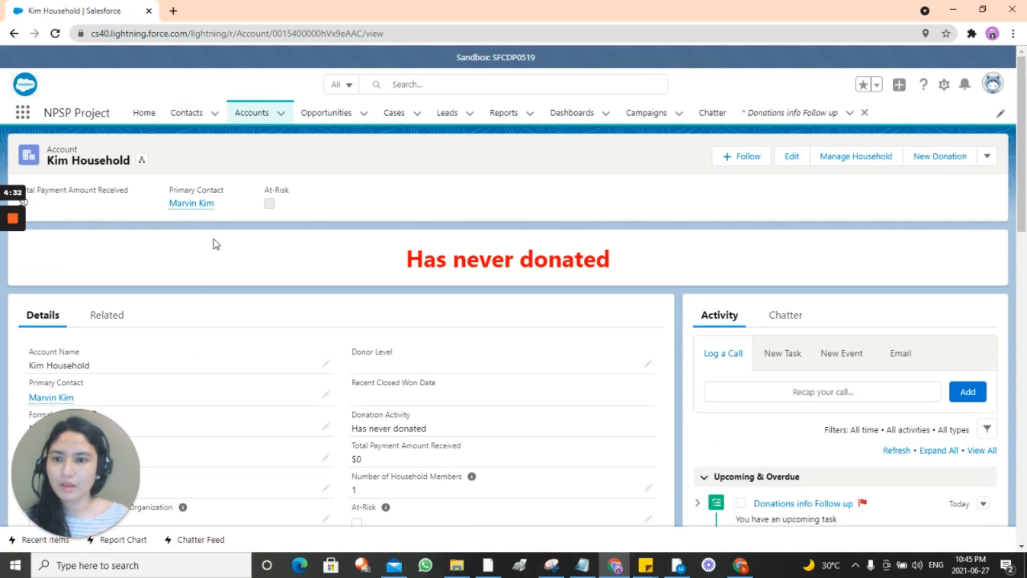
left_click(792, 157)
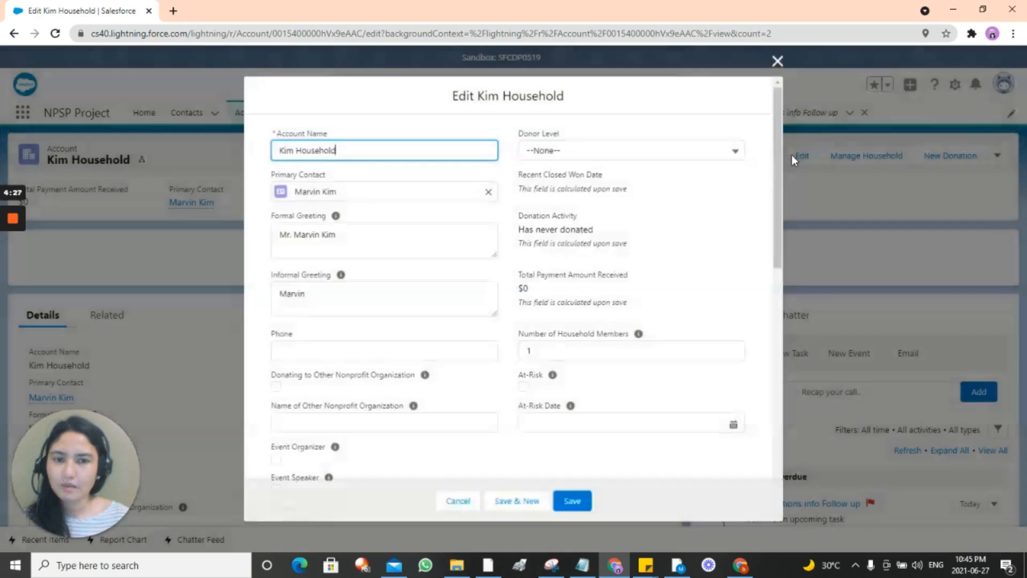
left_click(524, 386)
left_click(546, 420)
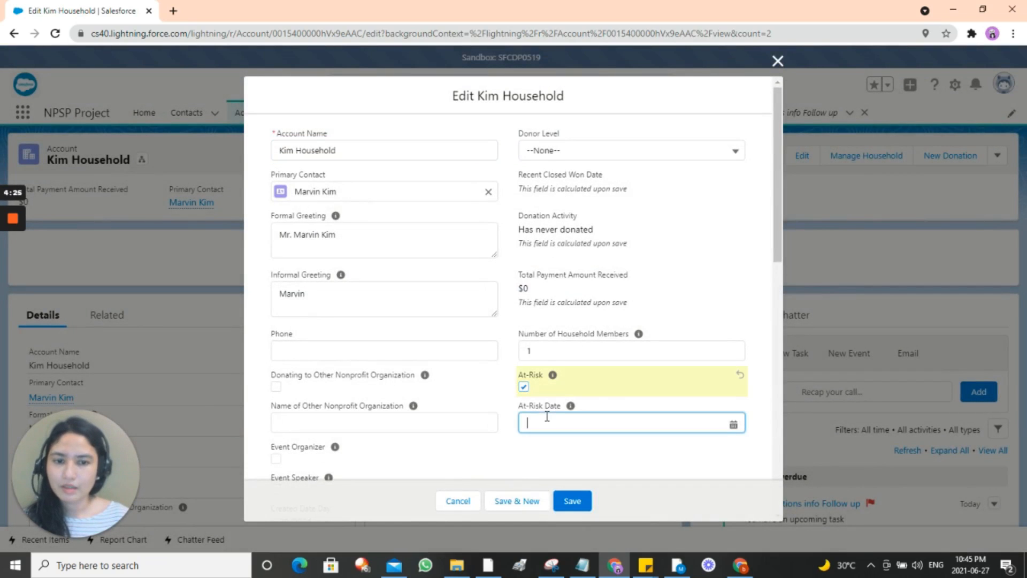
left_click(655, 327)
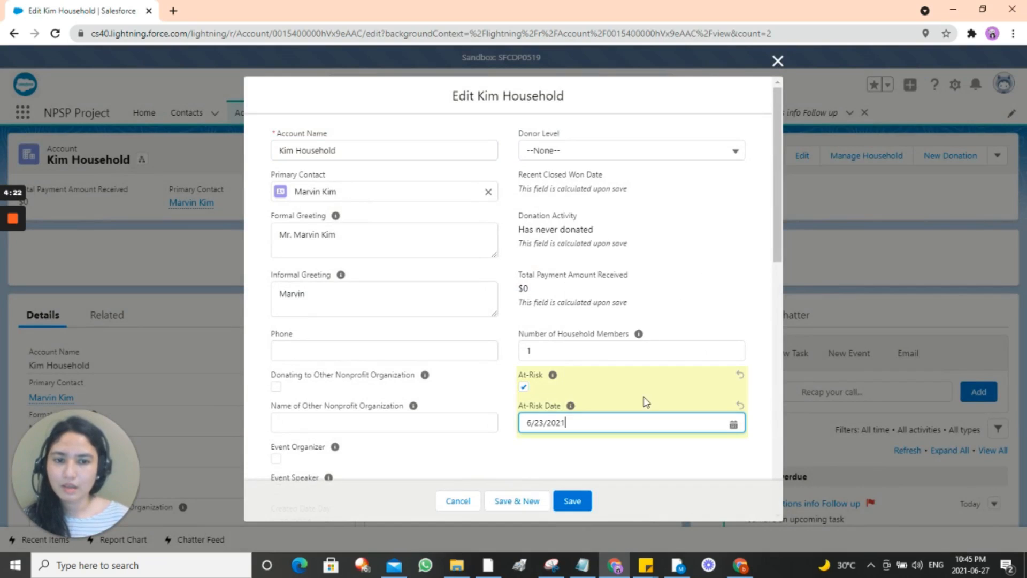
left_click(581, 498)
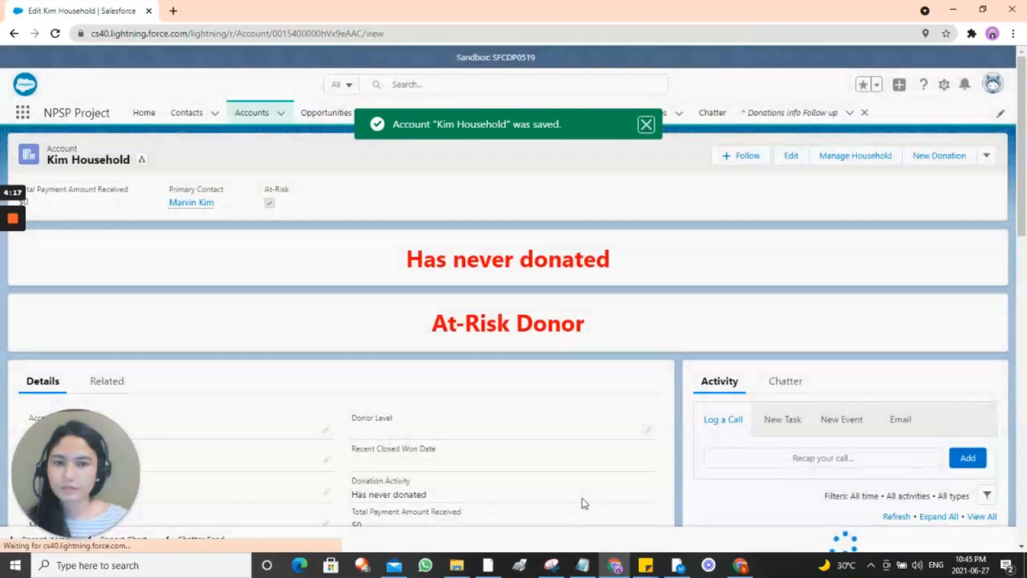
Step: Review the At-Risk household record and open its primary contact
scroll(569, 375, "down", 3)
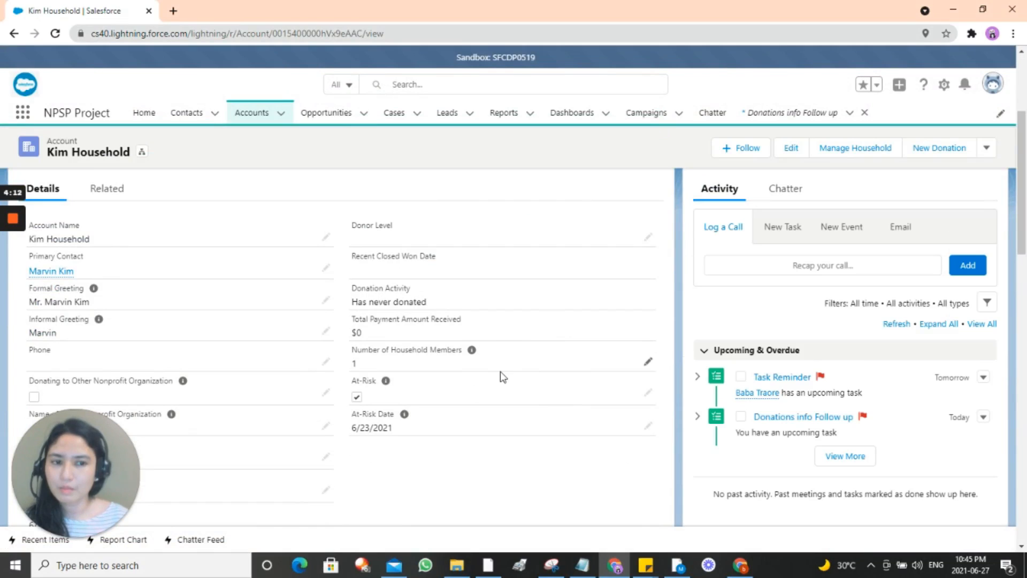
scroll(502, 377, "up", 4)
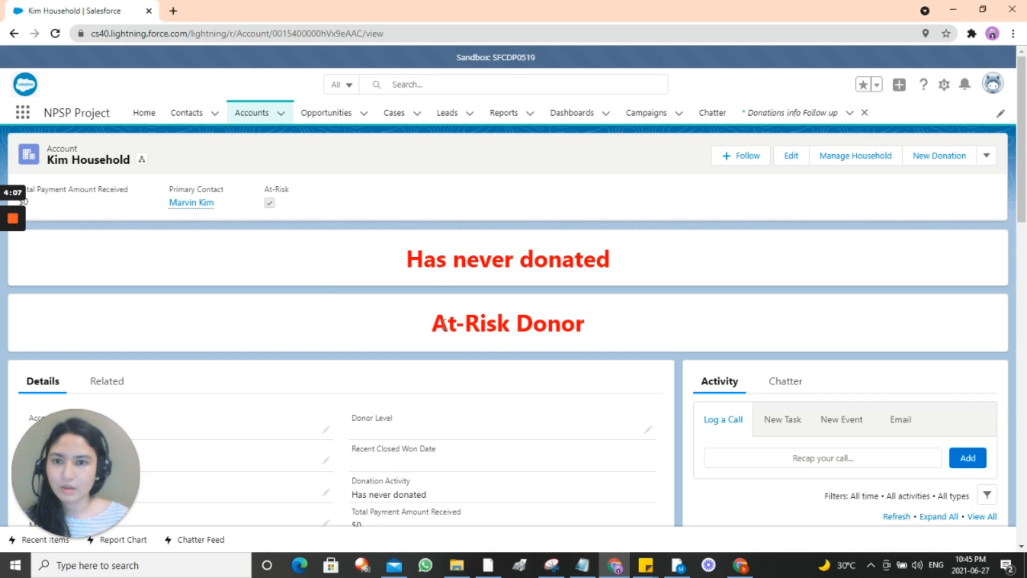
scroll(444, 323, "down", 4)
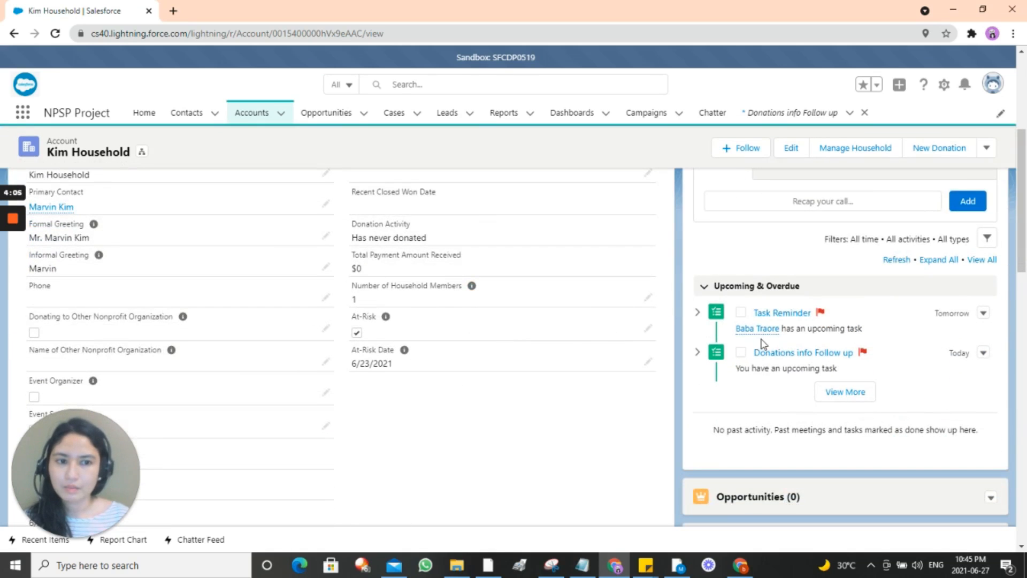
scroll(564, 335, "up", 3)
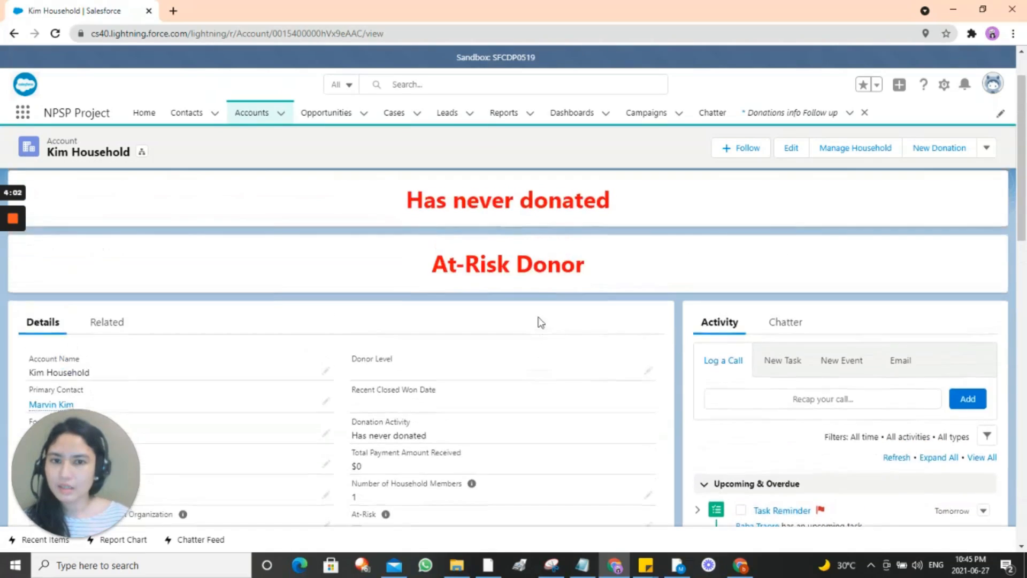
scroll(329, 263, "up", 1)
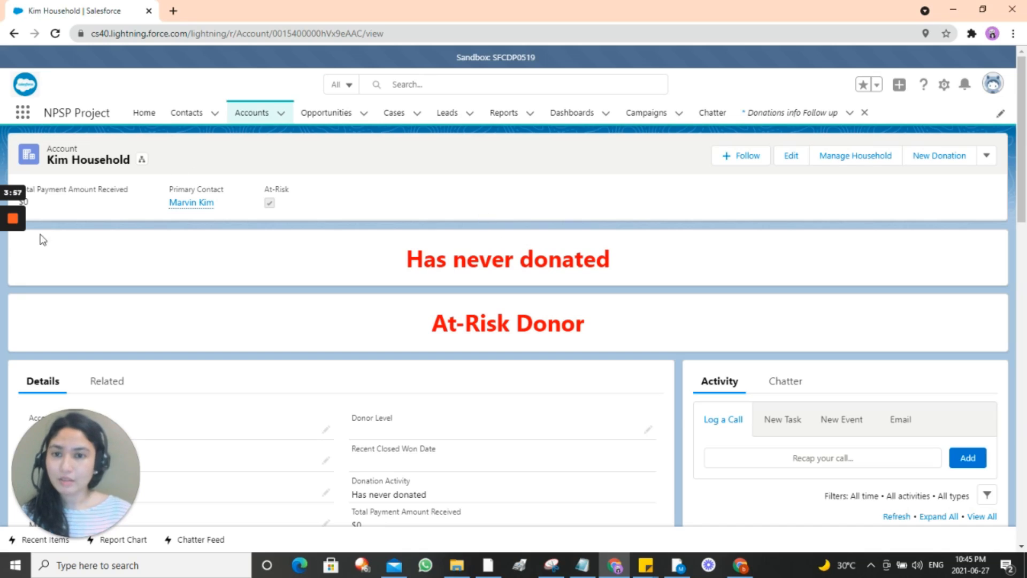
left_click(199, 205)
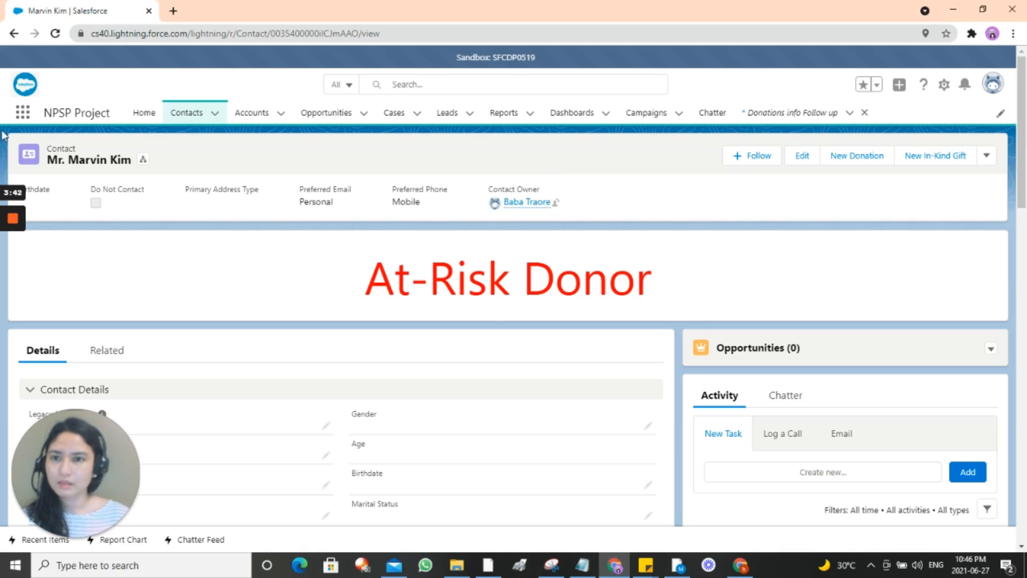
Step: Return to the household, recheck the primary contact's At-Risk flag, and go to the Accounts list
left_click(14, 33)
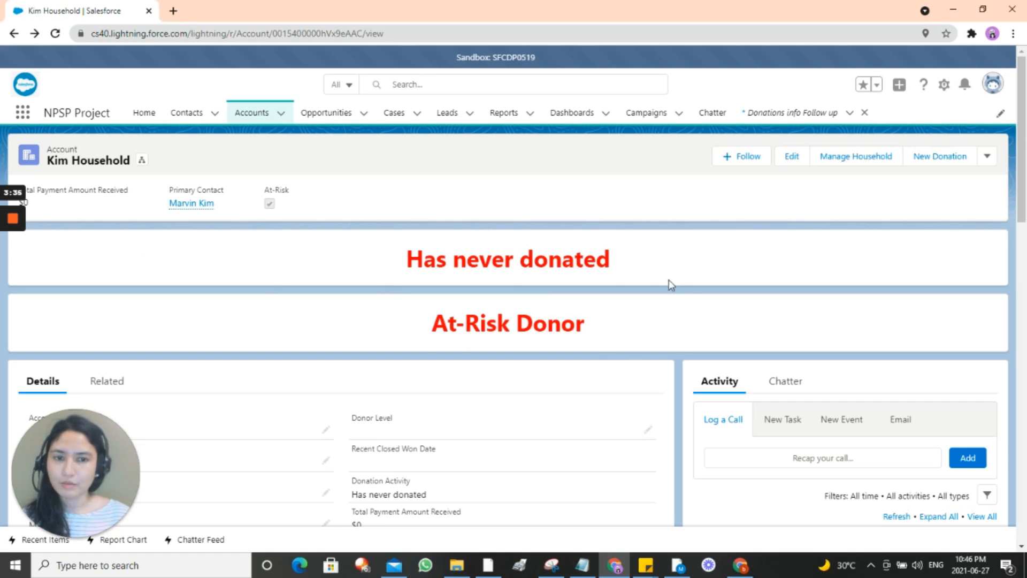
scroll(537, 372, "down", 2)
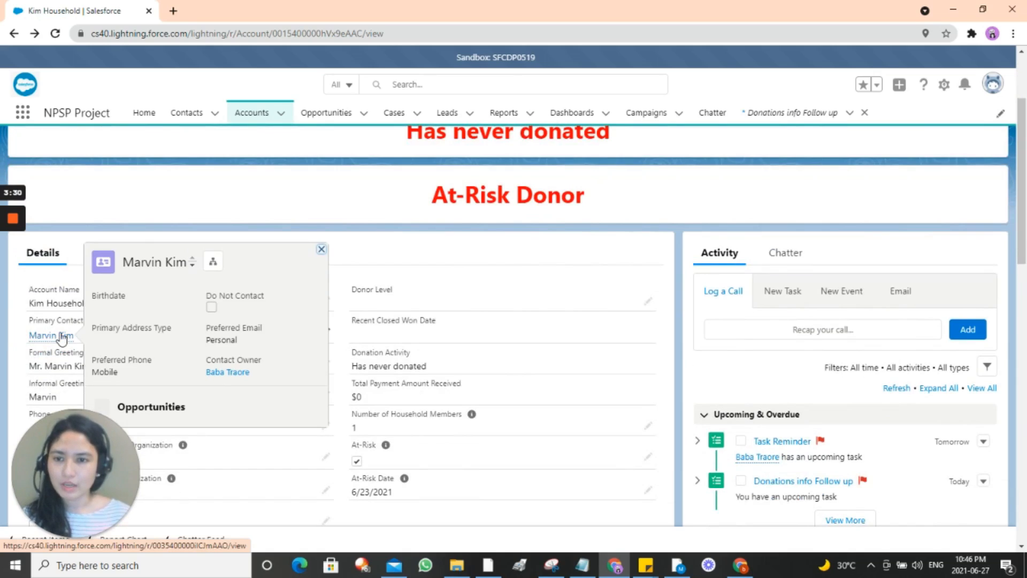
left_click(62, 338)
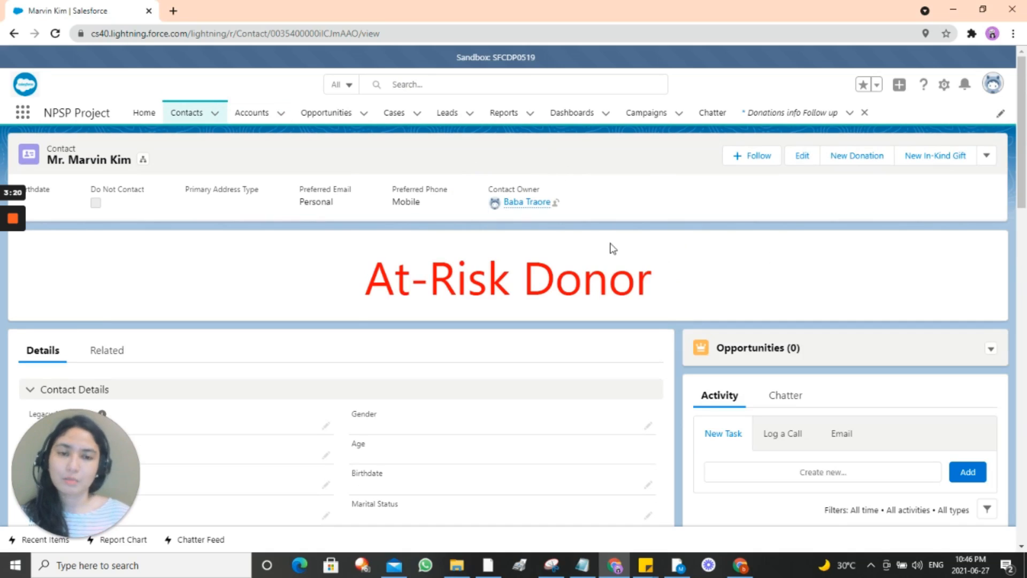
scroll(696, 257, "down", 4)
scroll(669, 289, "up", 4)
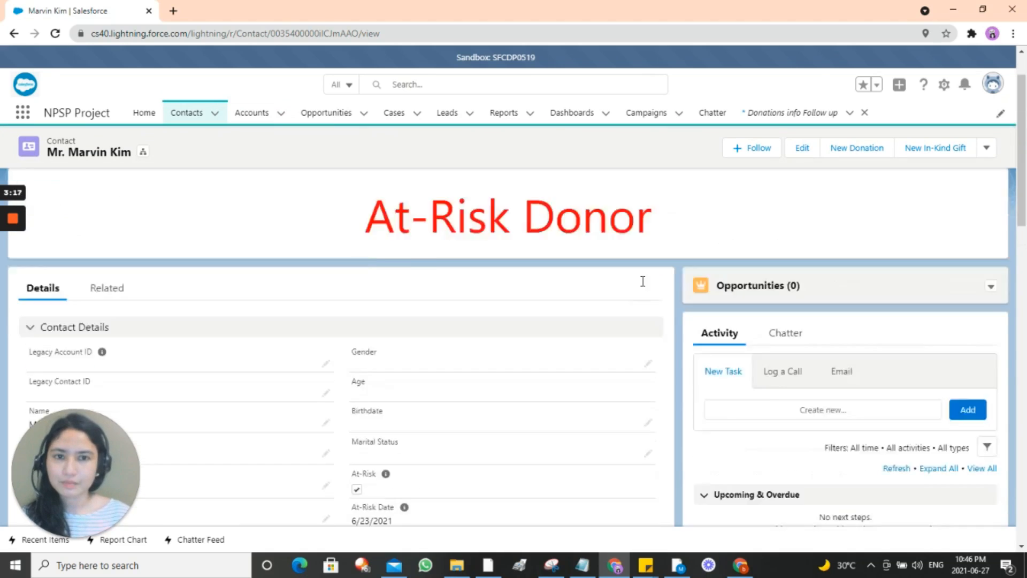
left_click(258, 115)
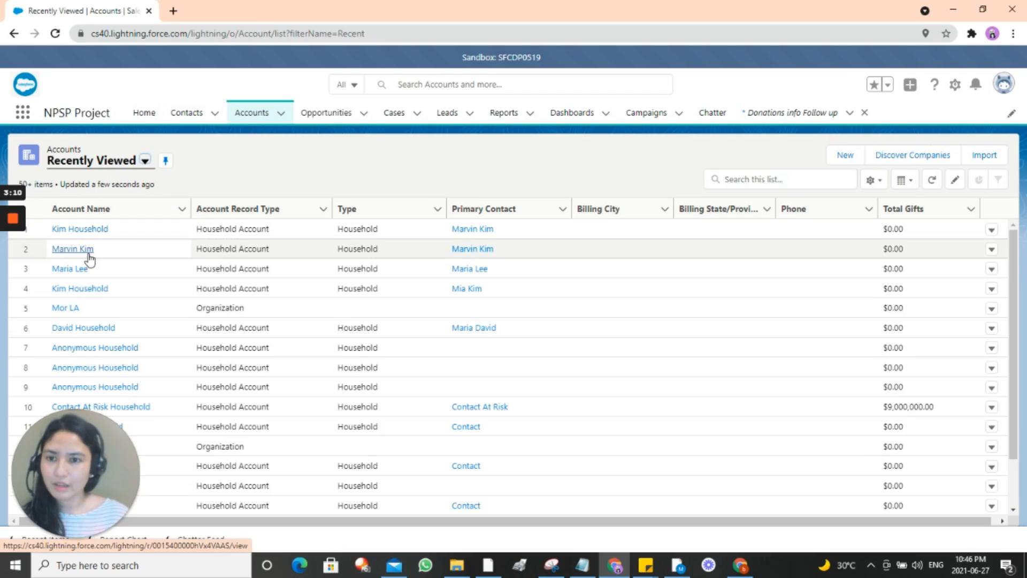
Step: Check the contact's individual account (never donated, At-Risk unchecked), then go to Reports
left_click(89, 258)
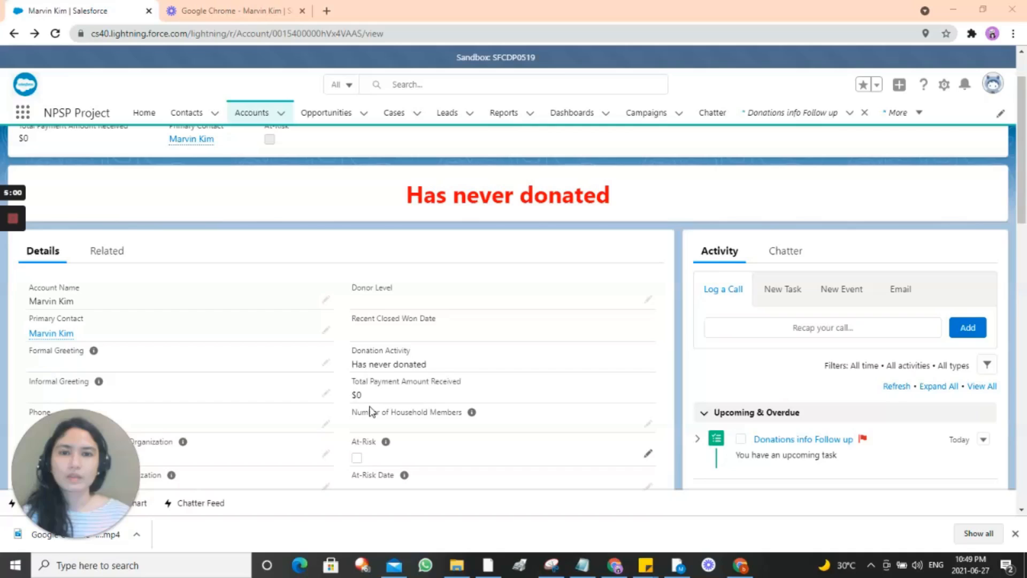
left_click(503, 115)
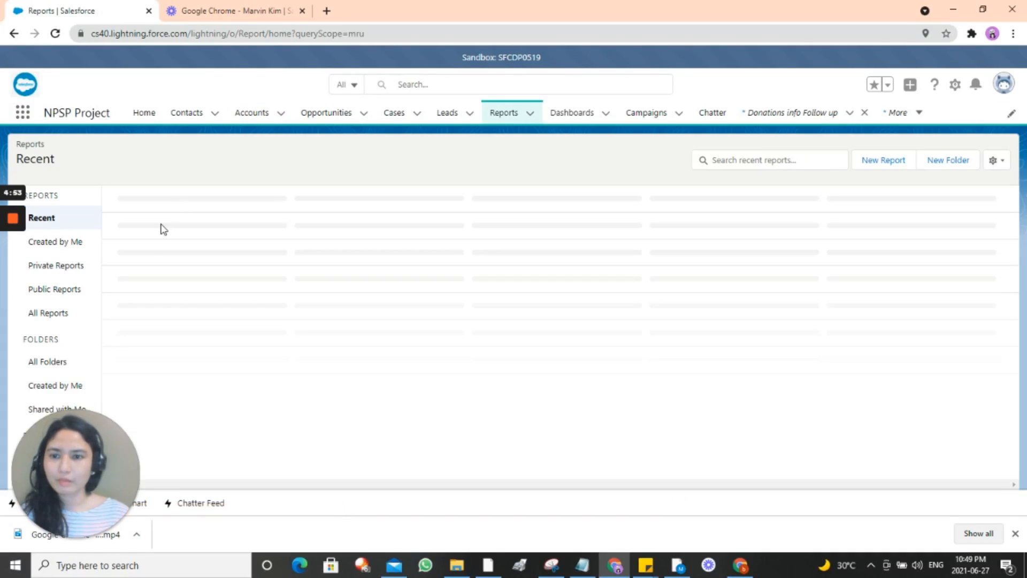
Step: Open NPSP -Reports > Reports on Accounts > No. of Donors At-Risk and review its 36-record total
left_click(41, 363)
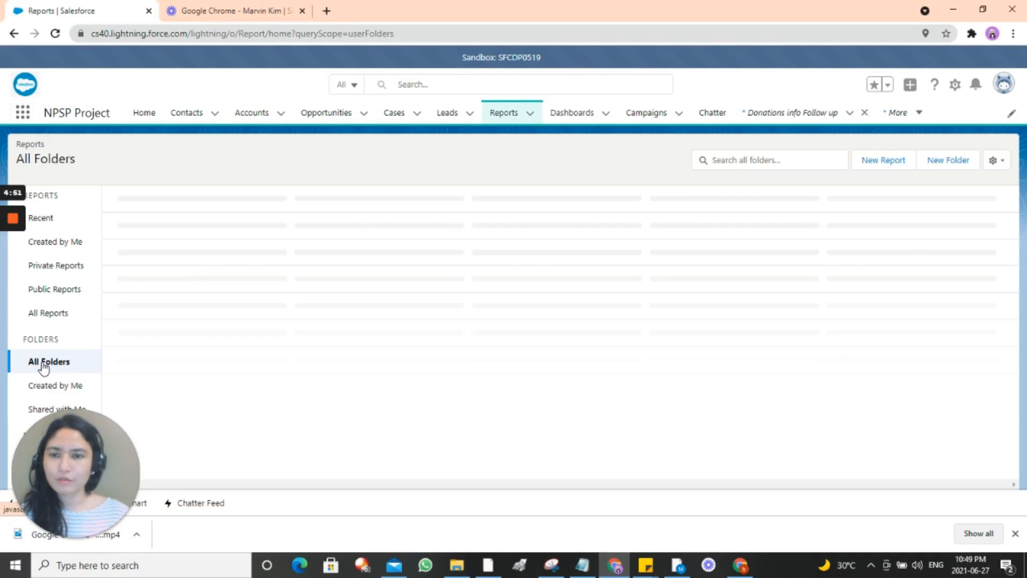
left_click(151, 218)
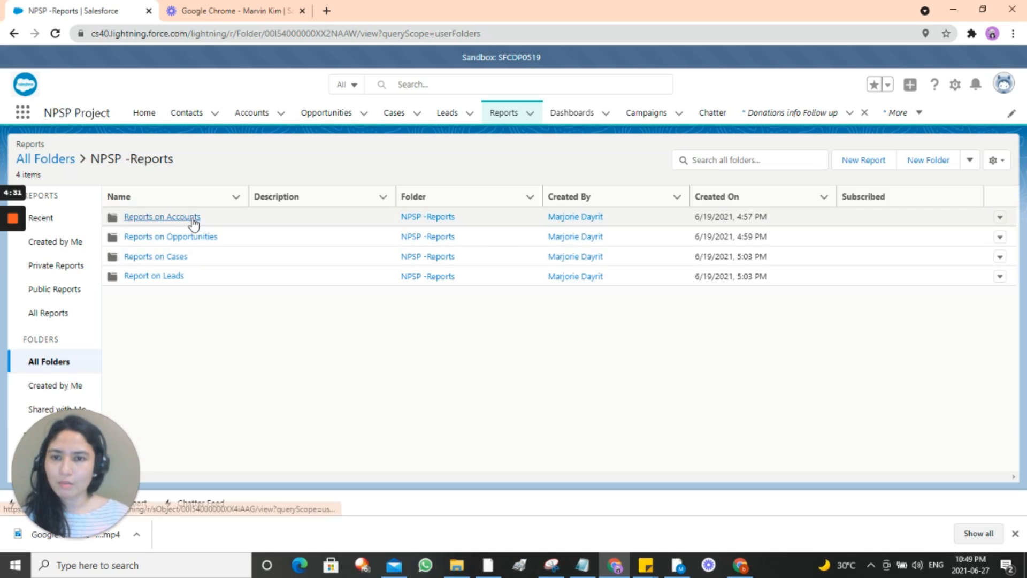
left_click(194, 219)
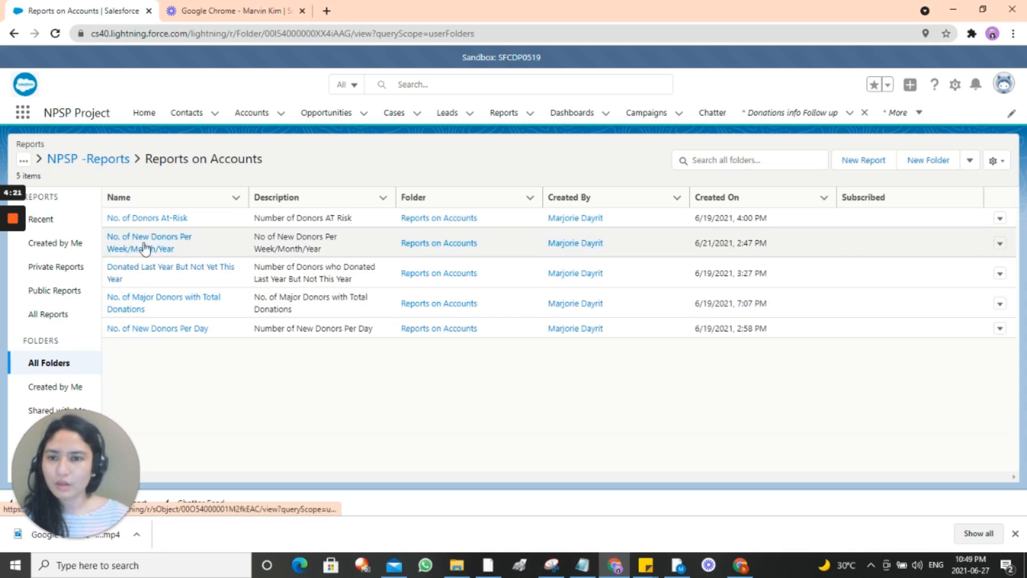
left_click(155, 219)
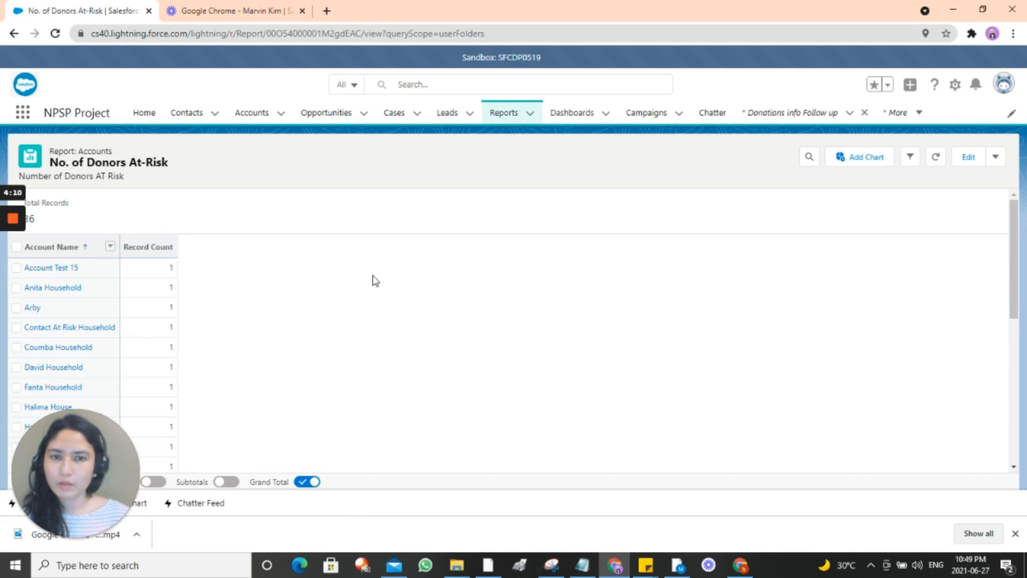
scroll(370, 300, "down", 10)
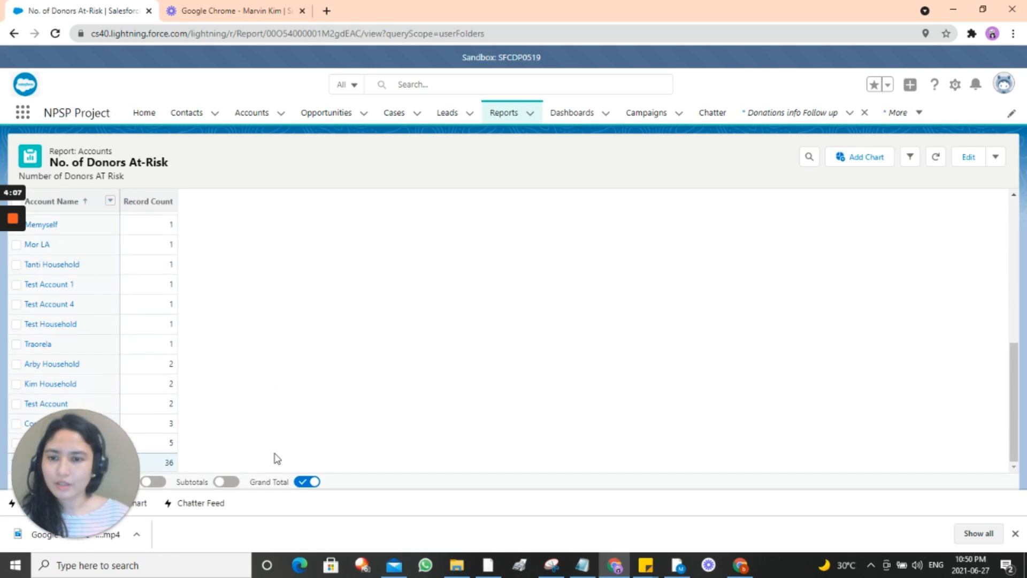
left_click_drag(73, 463, 767, 317)
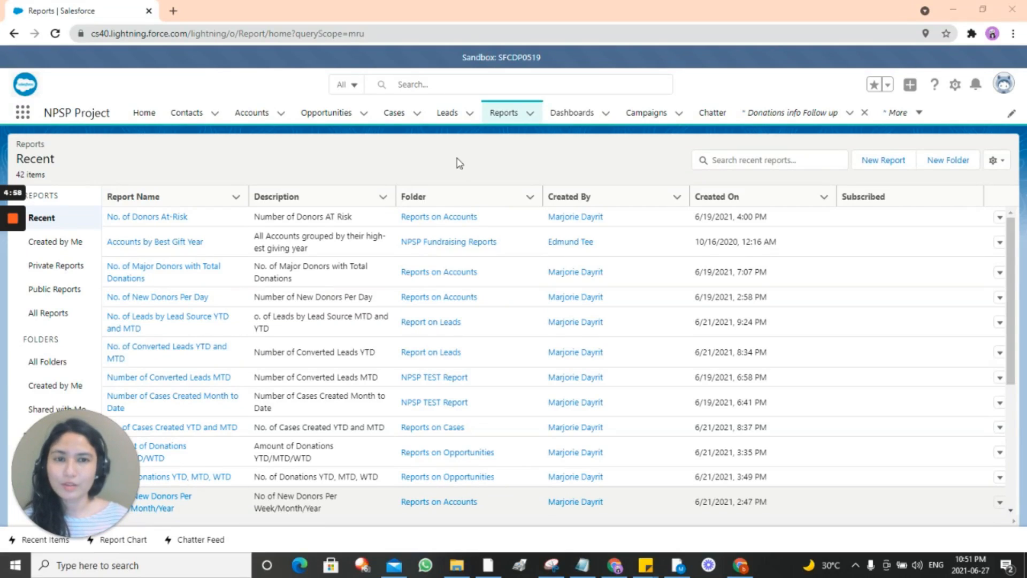
Step: Open NPSP- Dashboard, review its charts showing 31 donors at risk, and refresh it
left_click(571, 121)
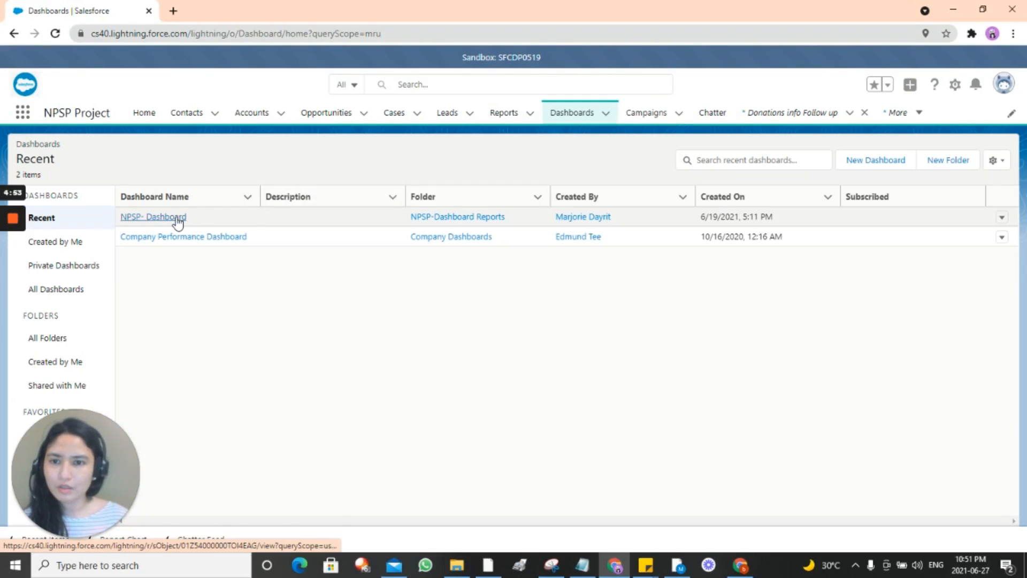
left_click(178, 222)
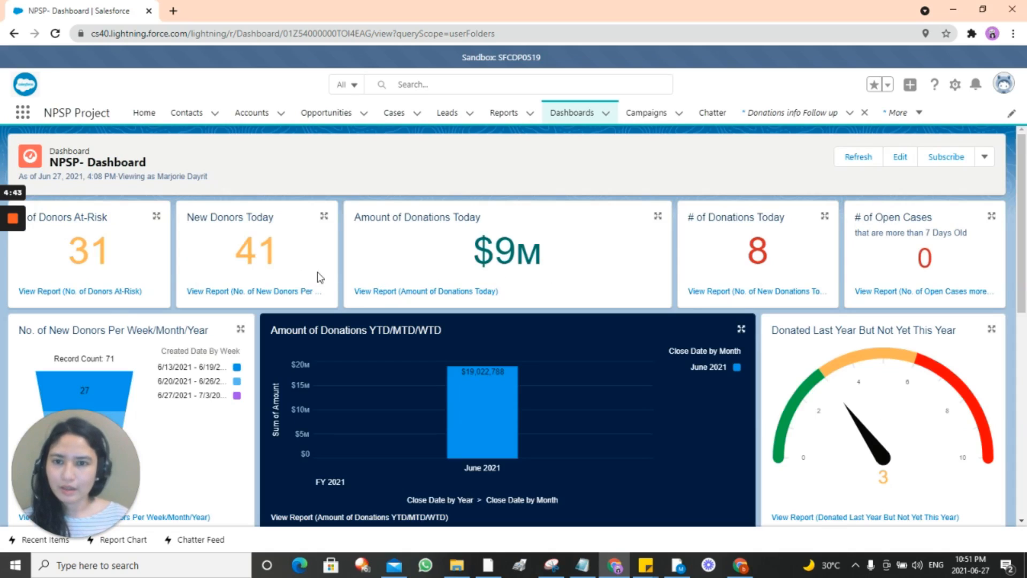
scroll(333, 348, "down", 8)
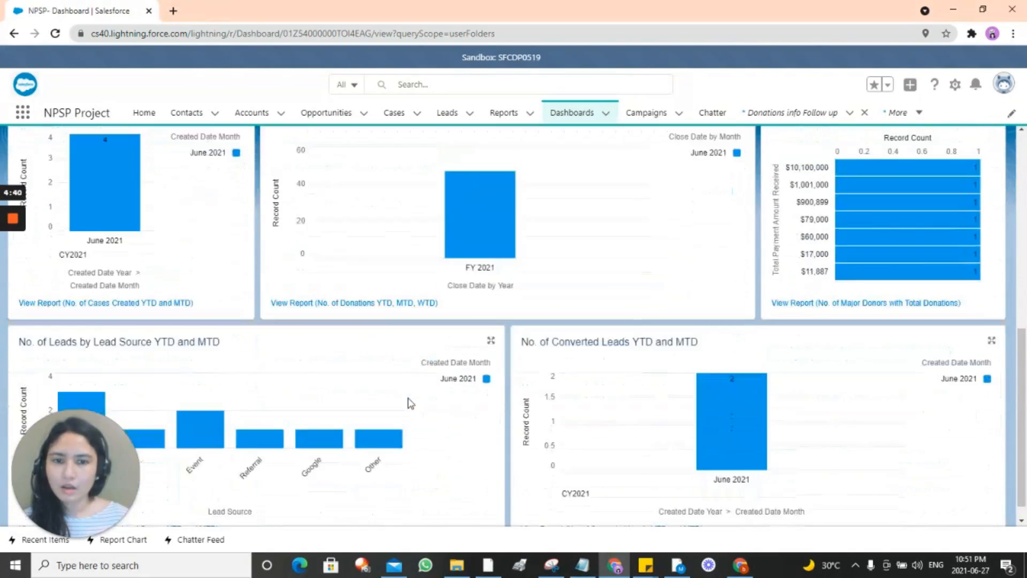
scroll(436, 405, "down", 1)
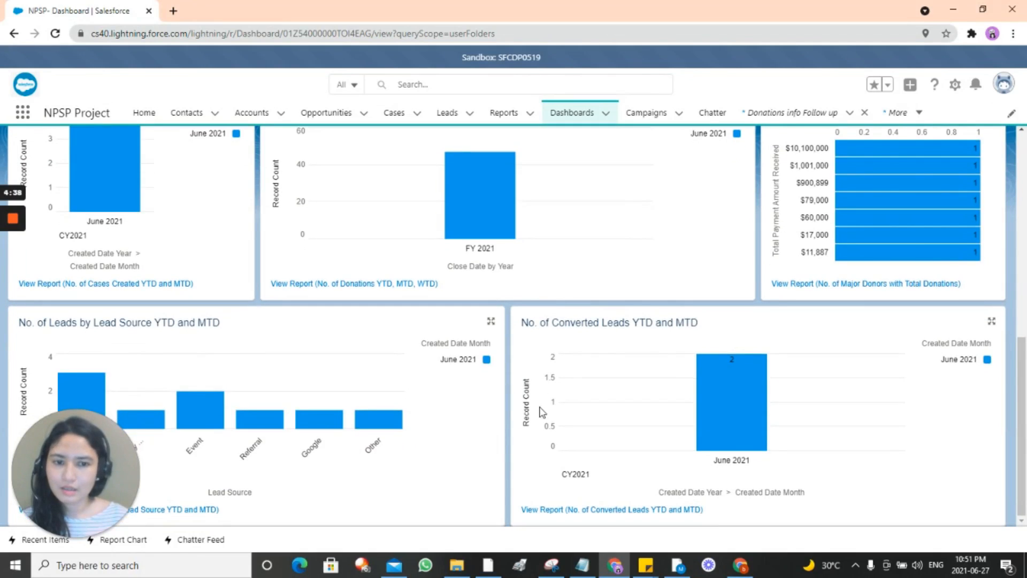
scroll(553, 487, "up", 5)
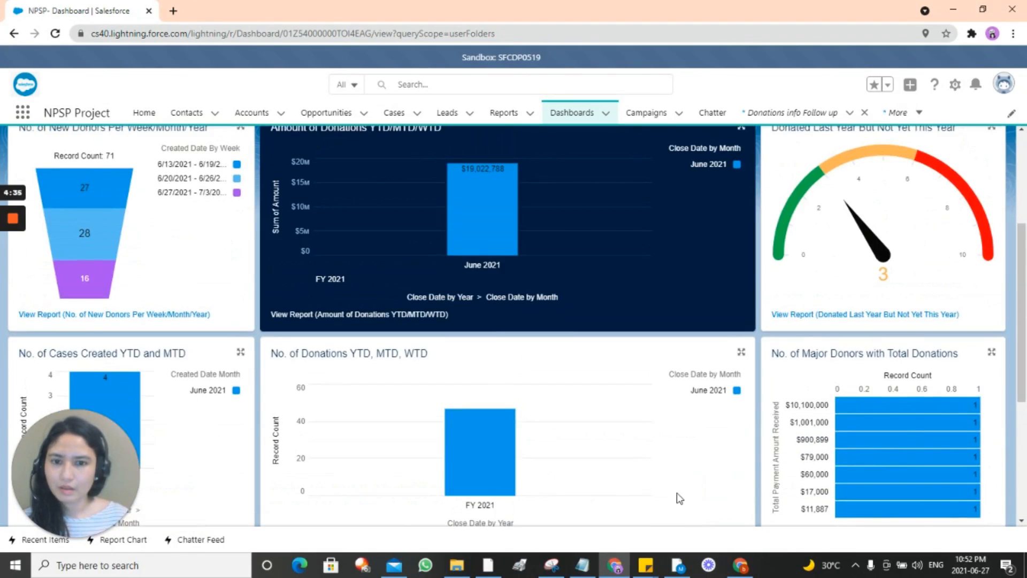
scroll(679, 497, "up", 4)
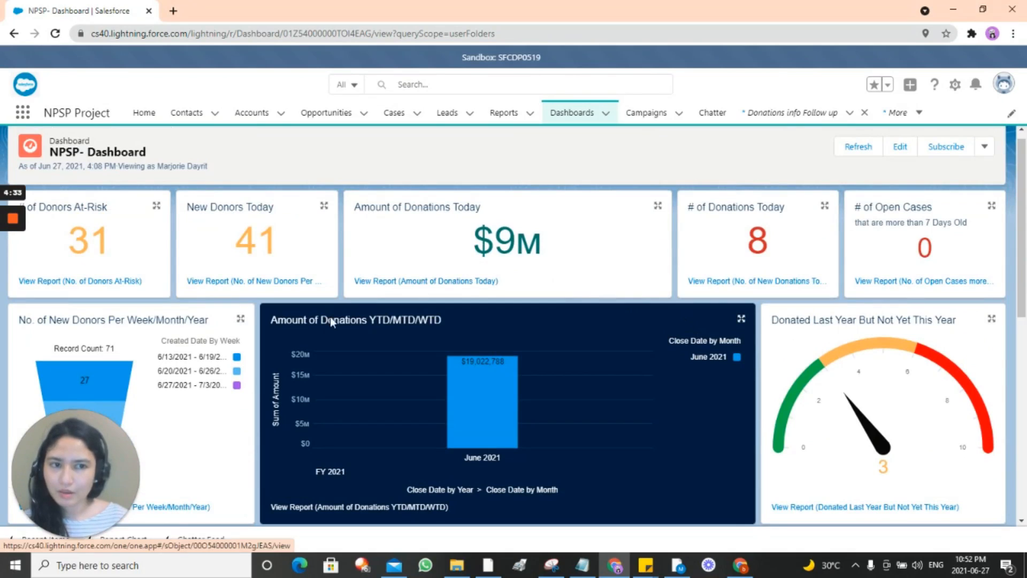
scroll(503, 394, "down", 5)
scroll(503, 395, "down", 1)
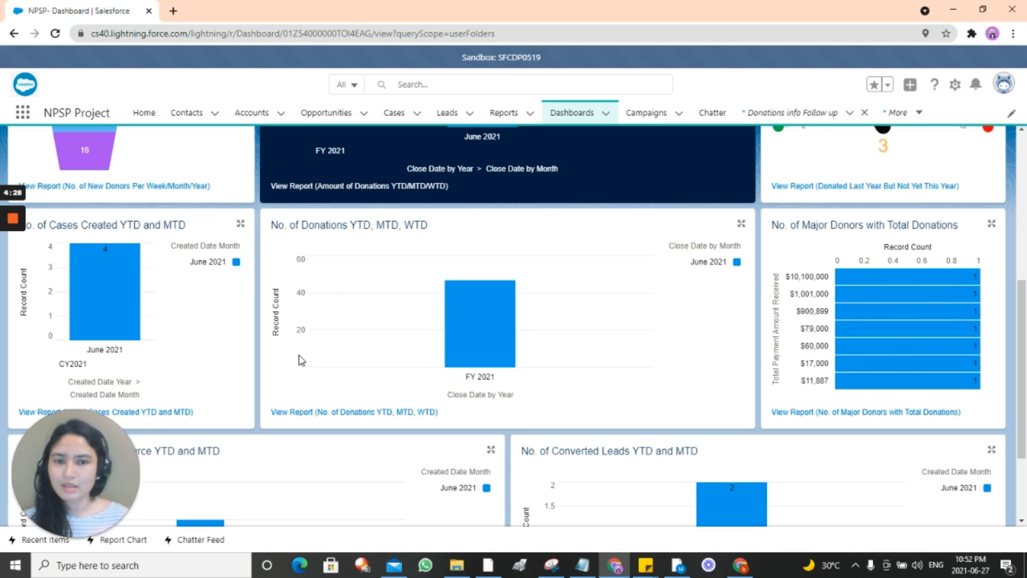
scroll(309, 374, "up", 2)
scroll(310, 374, "up", 3)
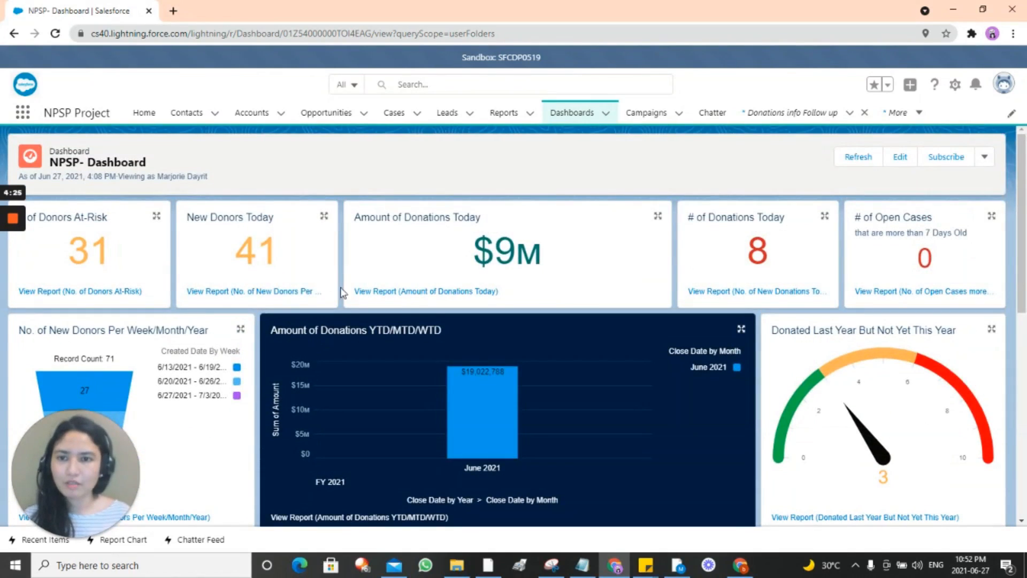
scroll(862, 428, "down", 2)
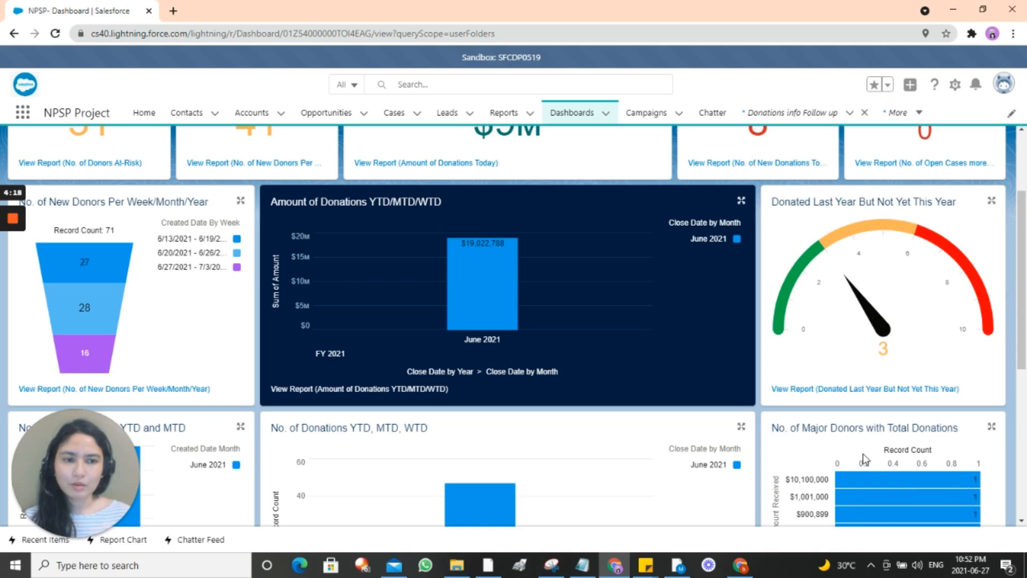
scroll(803, 393, "up", 2)
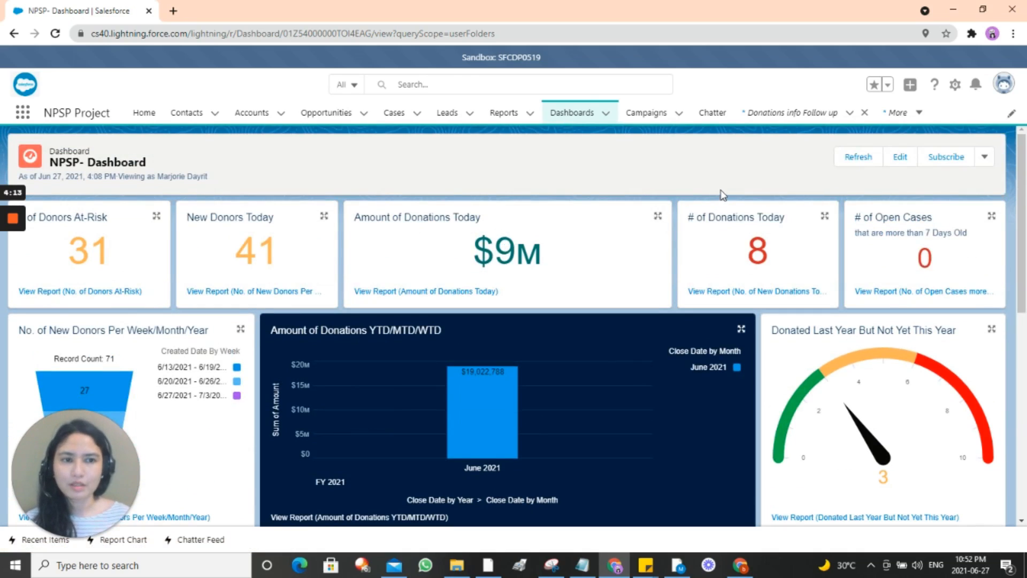
left_click(855, 161)
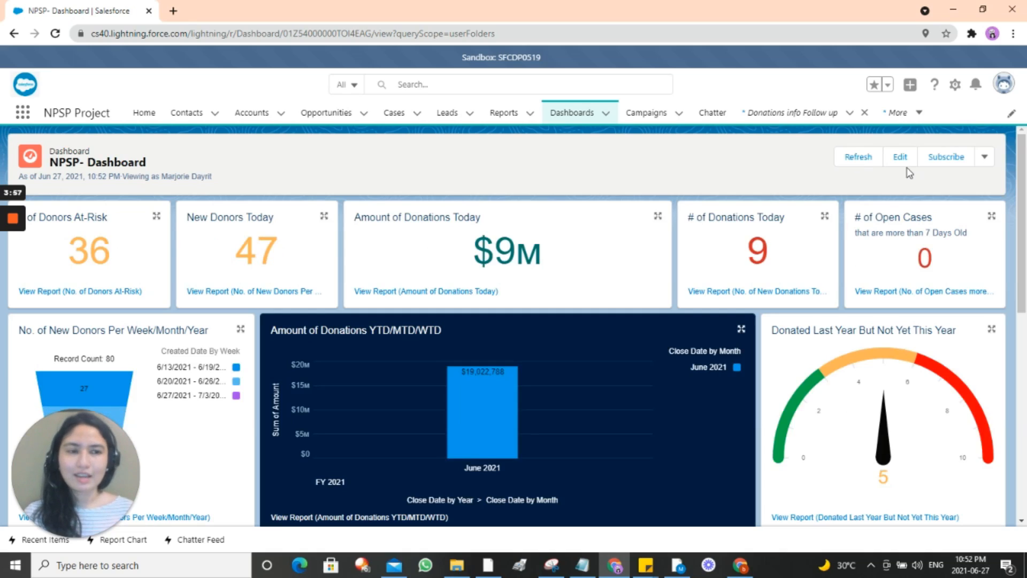
Step: View the dashboard's Edit Subscription settings and cancel without saving
left_click(935, 158)
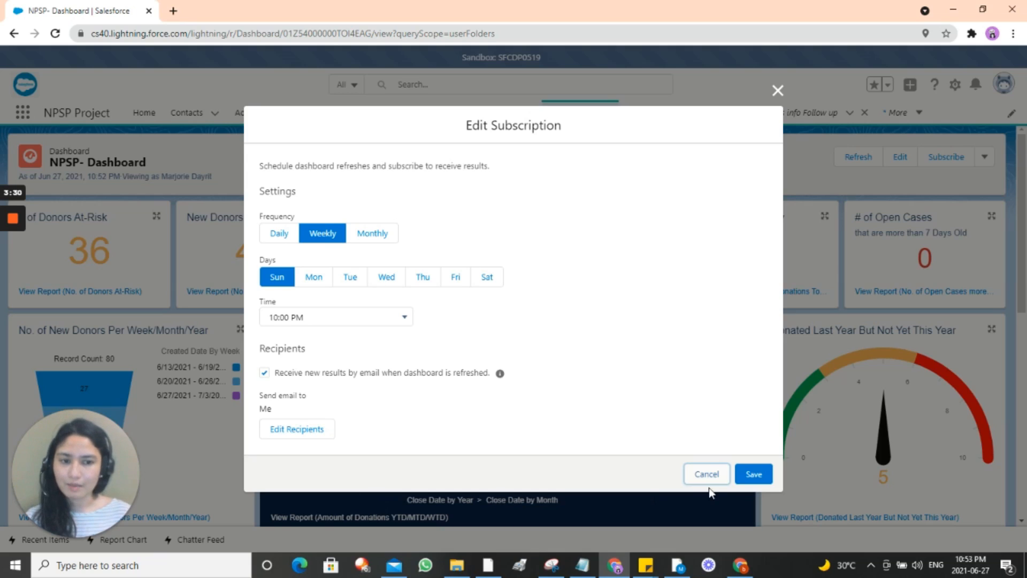
left_click(696, 474)
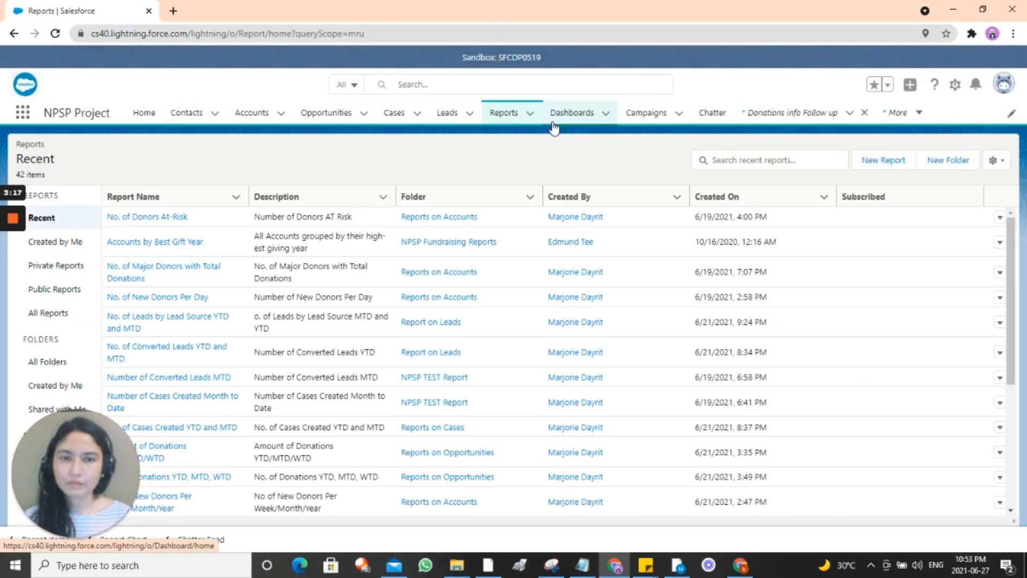